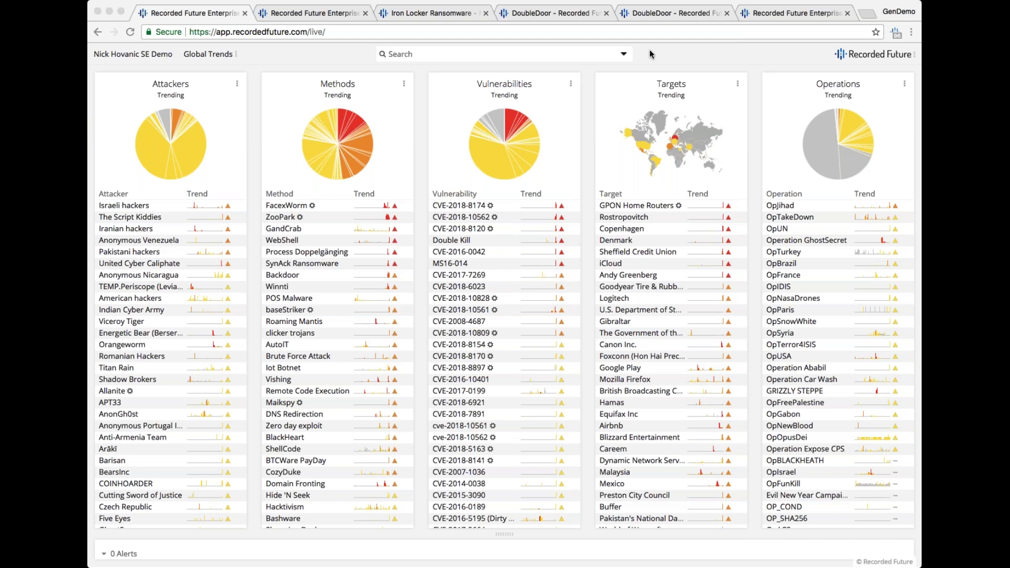
left_click(273, 62)
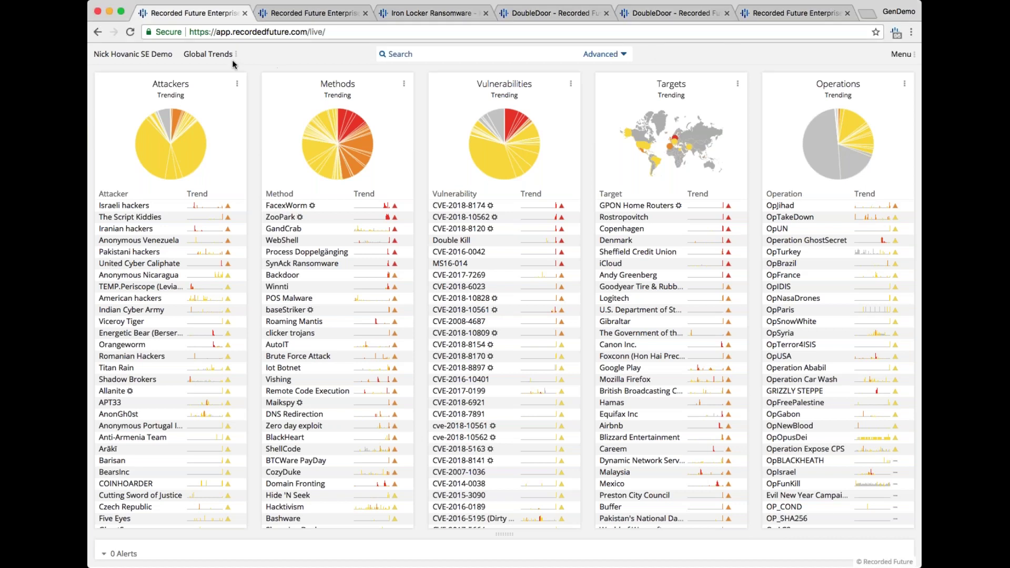
left_click(232, 55)
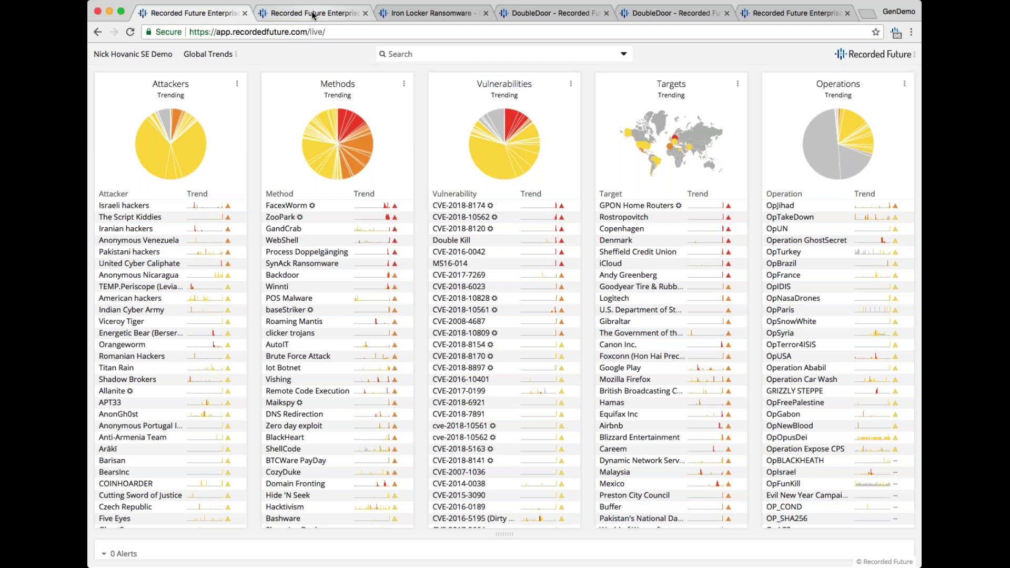
Open the "eax" exploit query, expand its source filters in the advanced query editor and review the available source types.
left_click(313, 14)
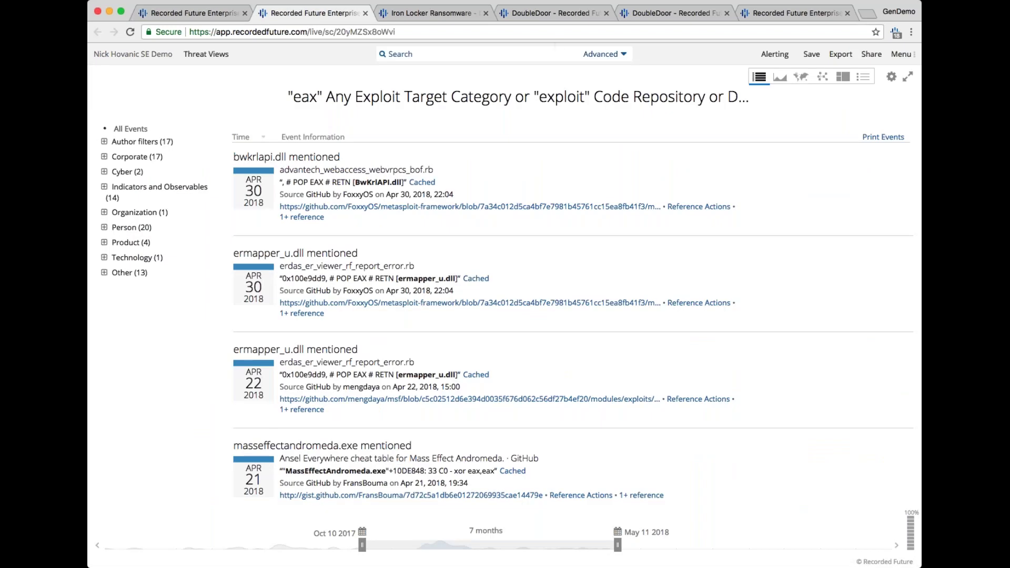
left_click(597, 57)
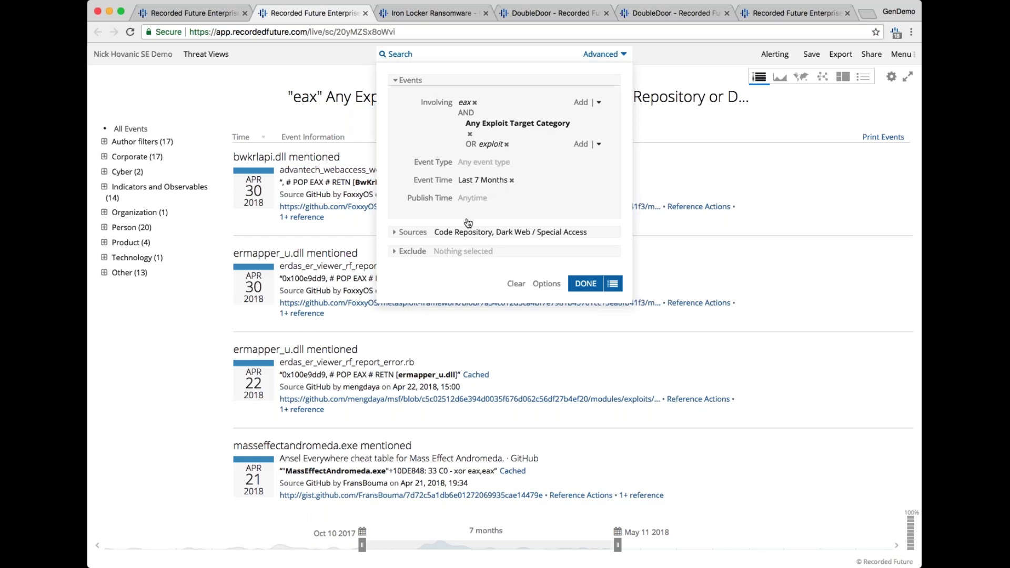
left_click(395, 232)
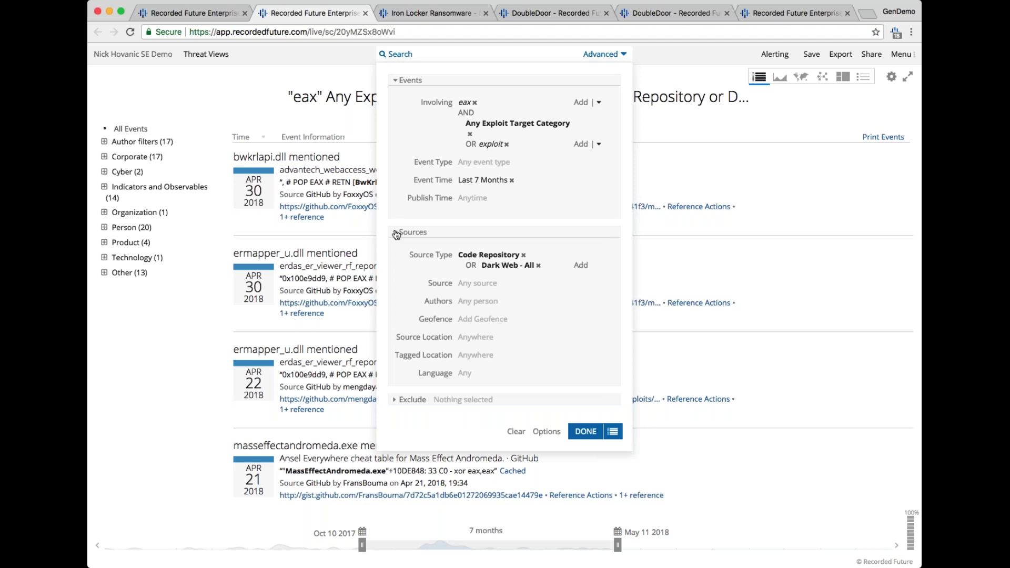
left_click(583, 266)
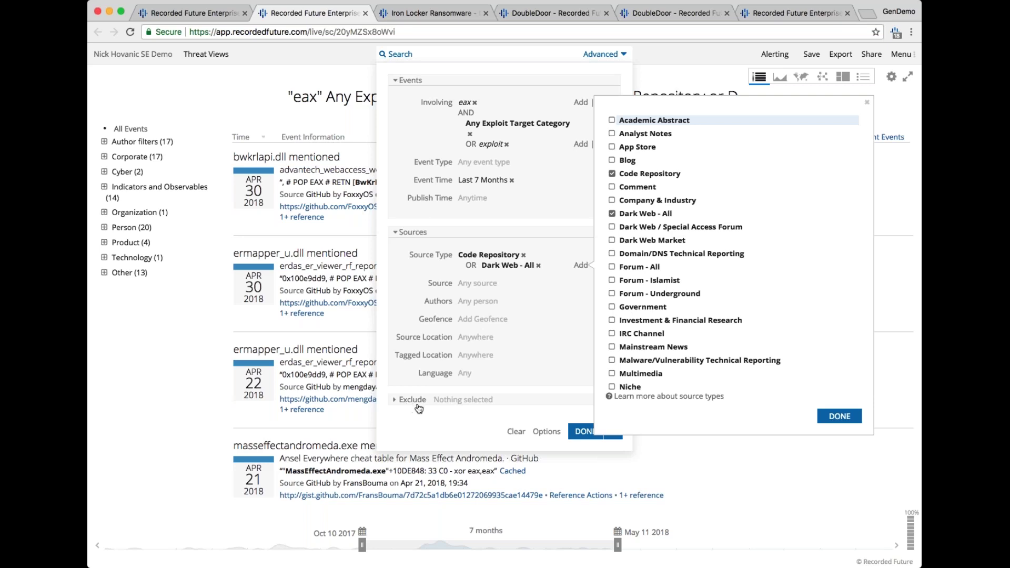
left_click(458, 224)
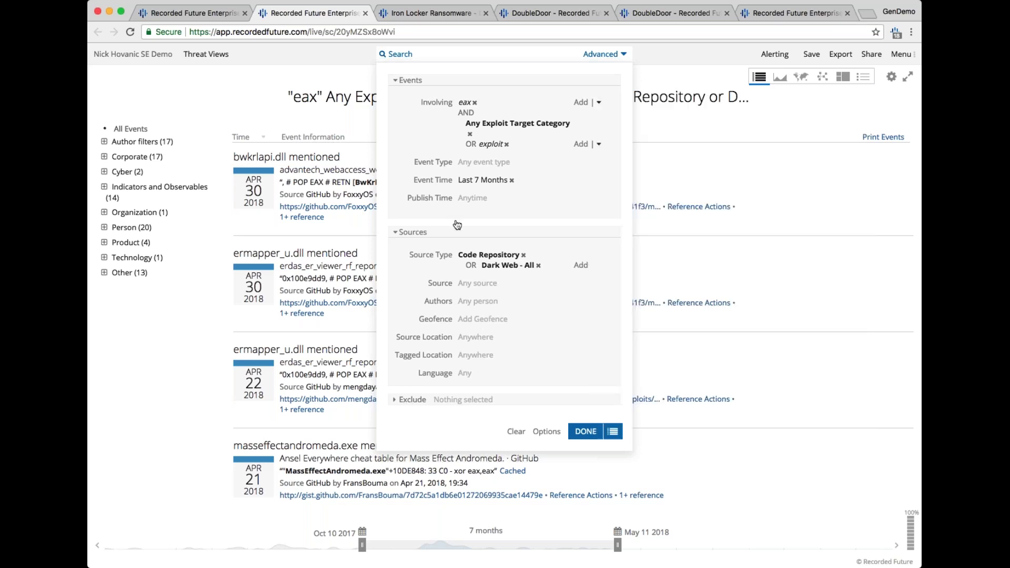
Check the author filter options of the "eax" query and close the query editor.
left_click(488, 303)
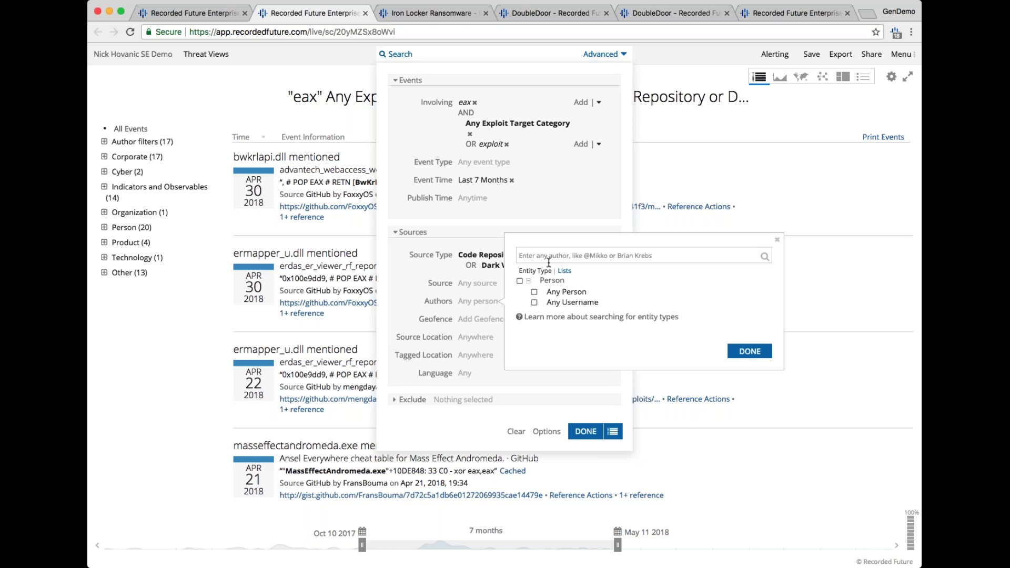
left_click(202, 94)
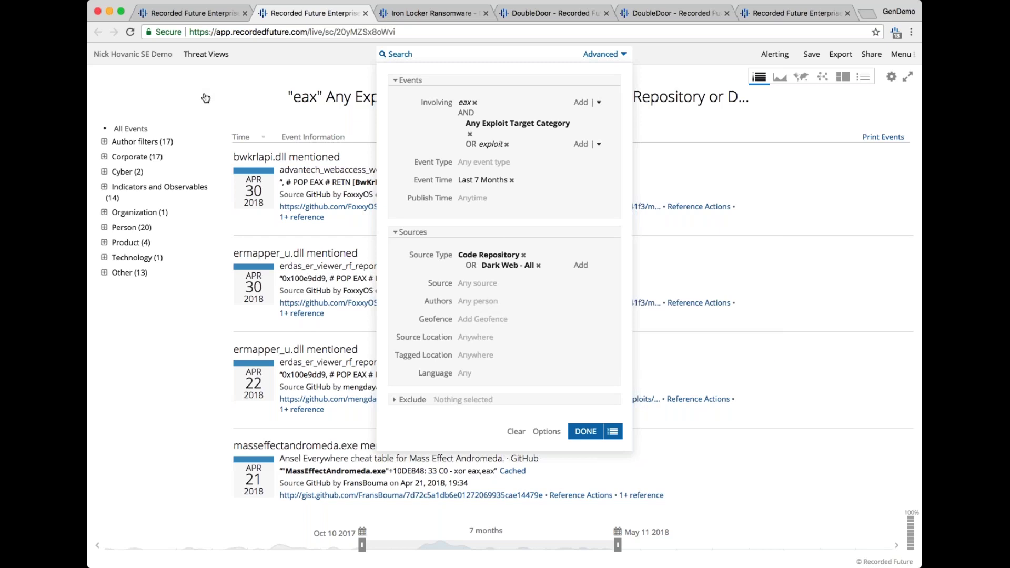
left_click(206, 98)
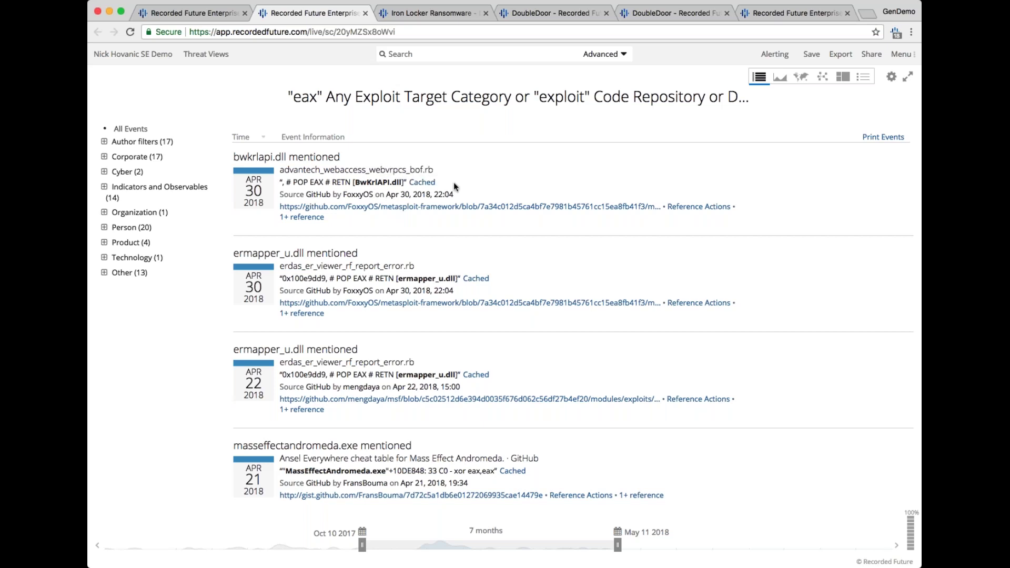
View the cached document of the bwkrlapi.dll mention, and open the iron_locker.exe filename details from the April 11 results.
left_click(423, 182)
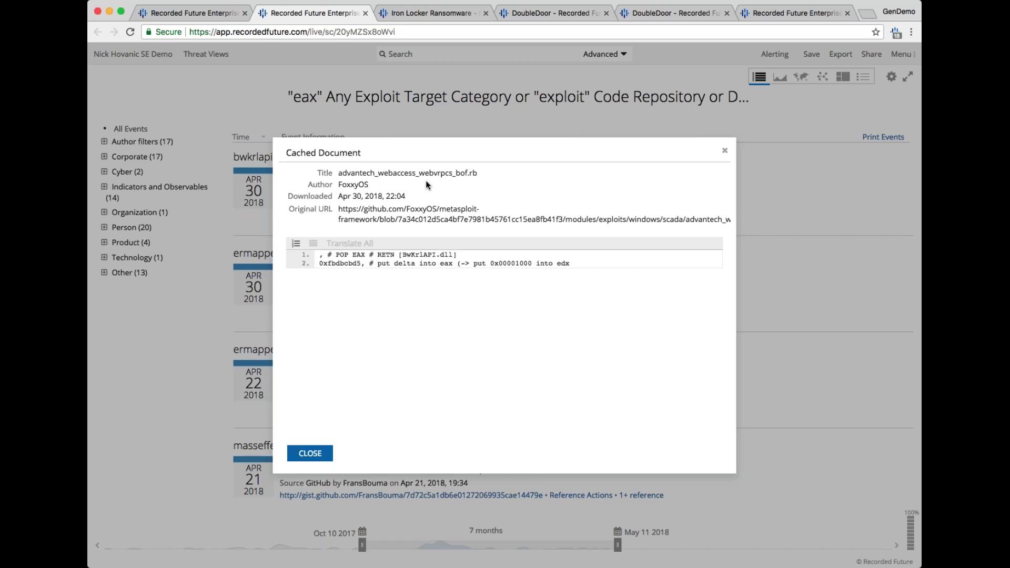
left_click(724, 151)
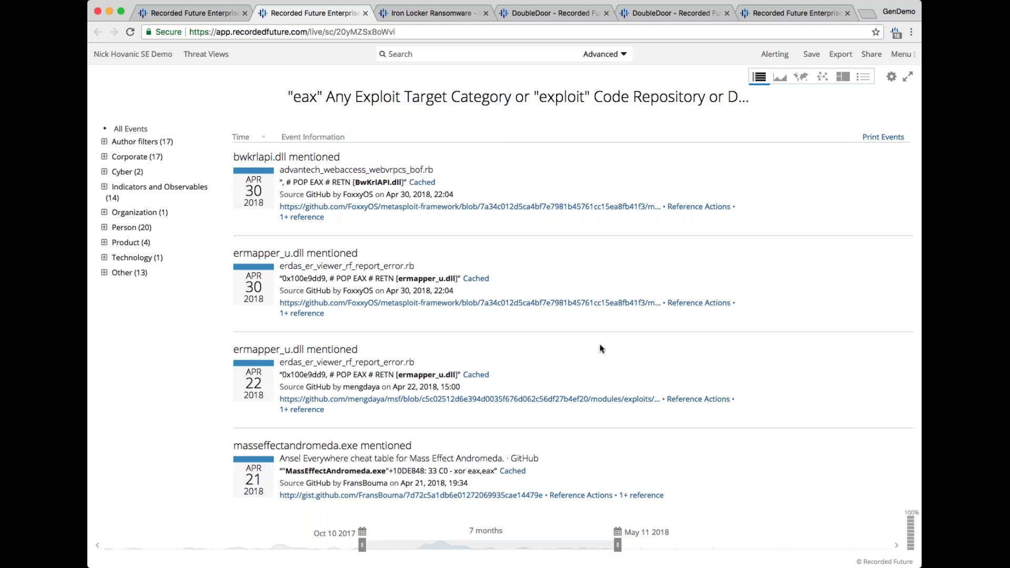
scroll(601, 348, "down", 5)
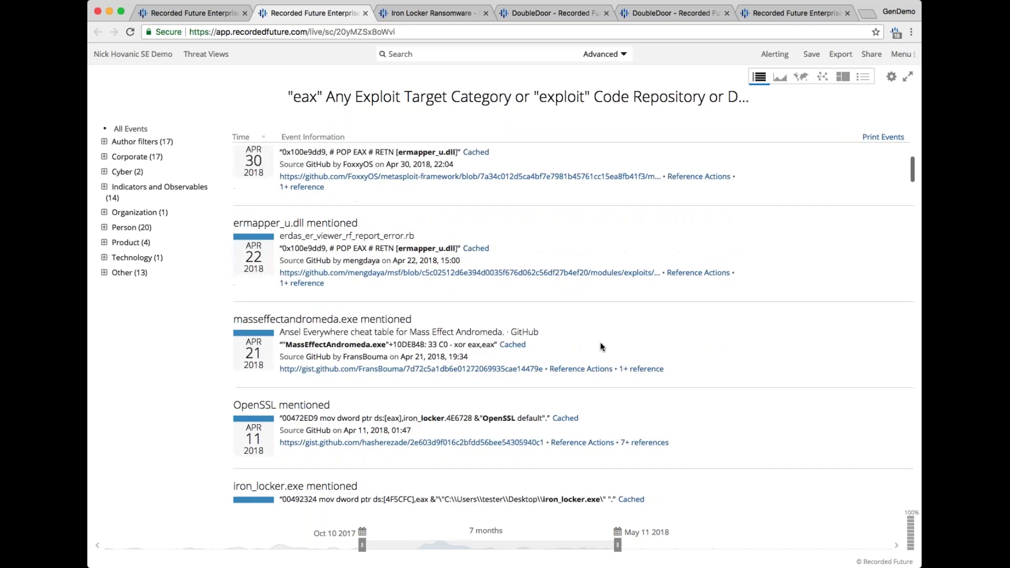
scroll(600, 346, "down", 4)
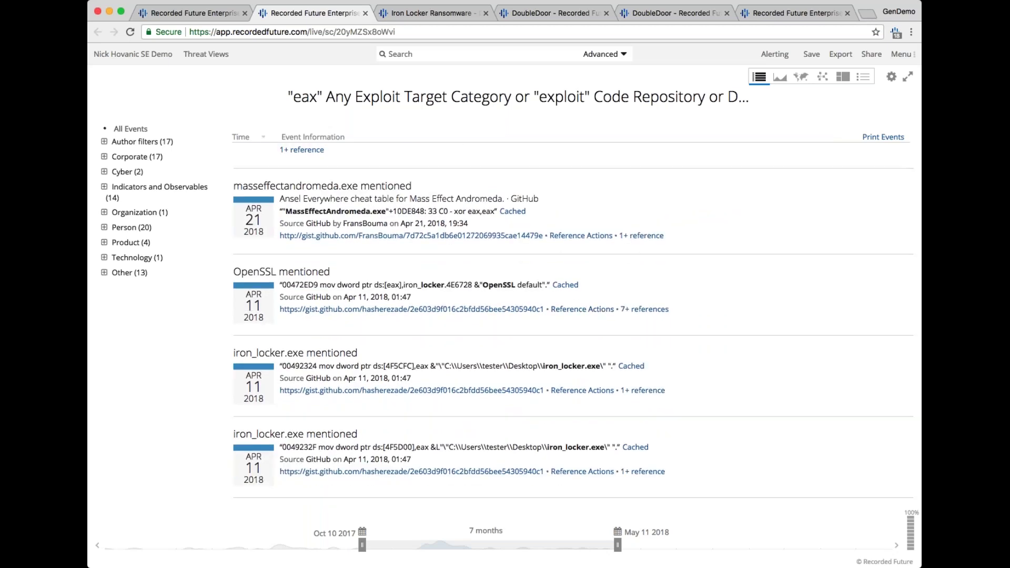
scroll(601, 341, "down", 1)
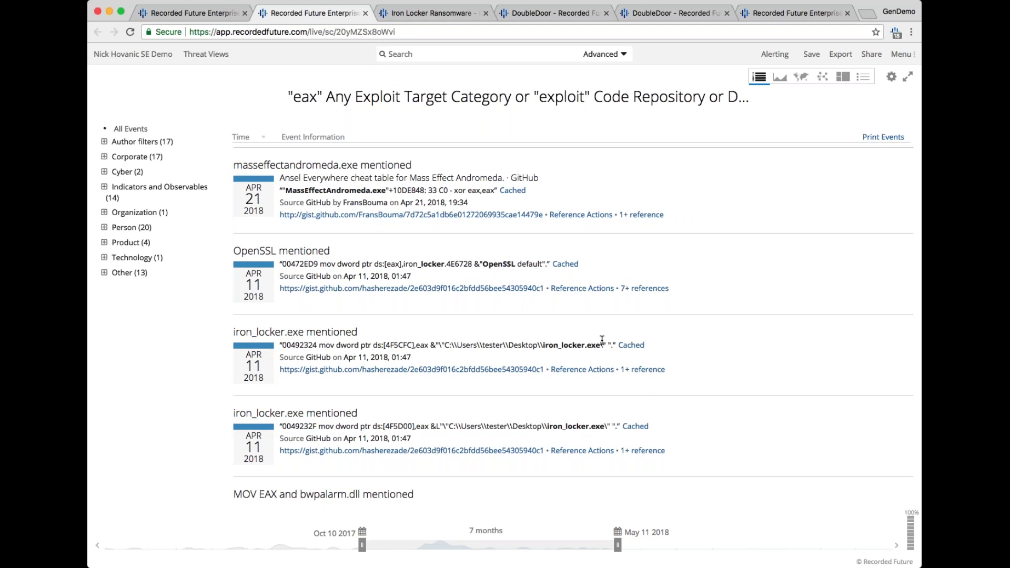
left_click(568, 347)
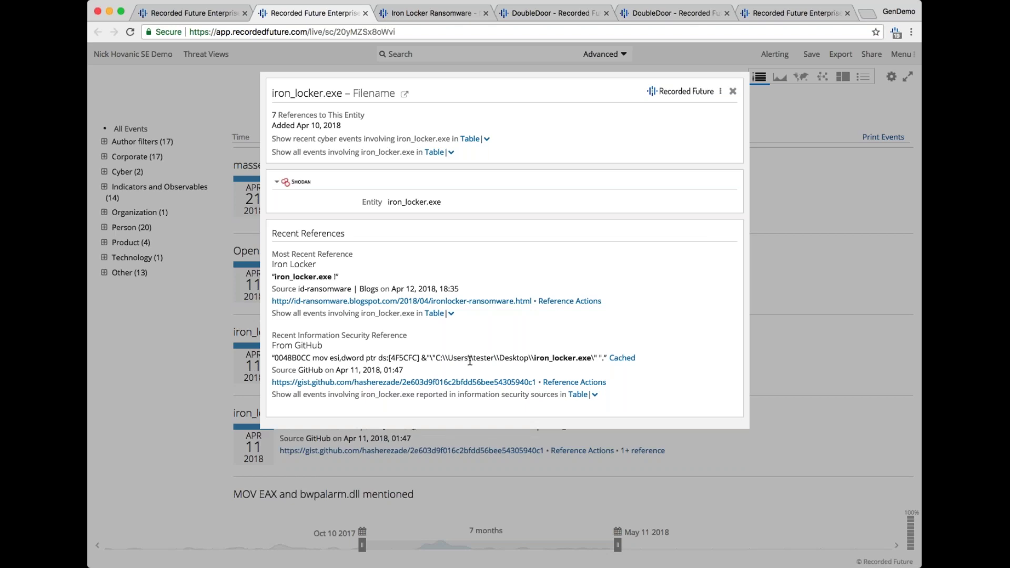
Search for "iron locker" and open the Iron Locker Ransomware malware card.
left_click(420, 53)
left_click(421, 54)
type("iron")
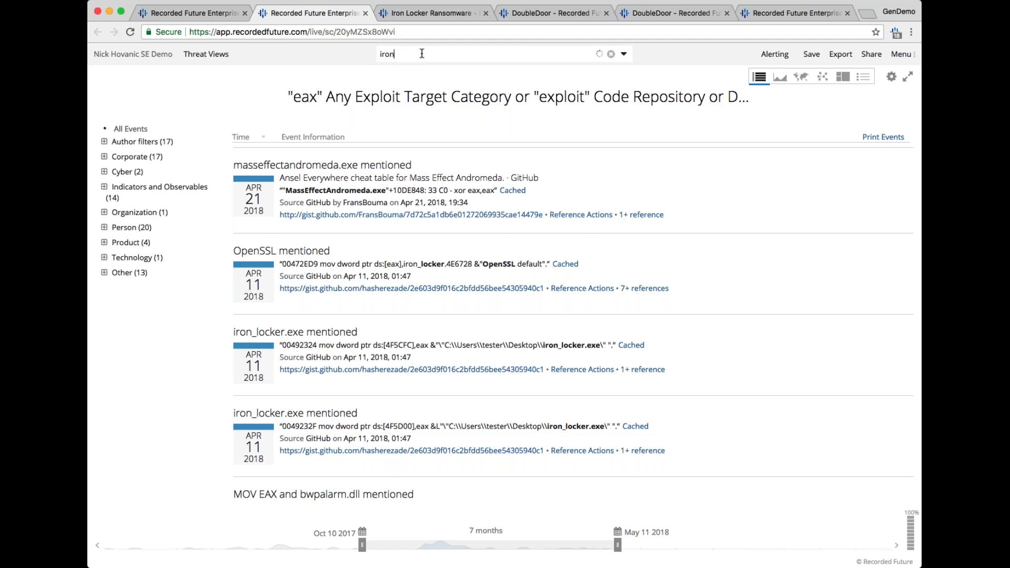
type(" locker")
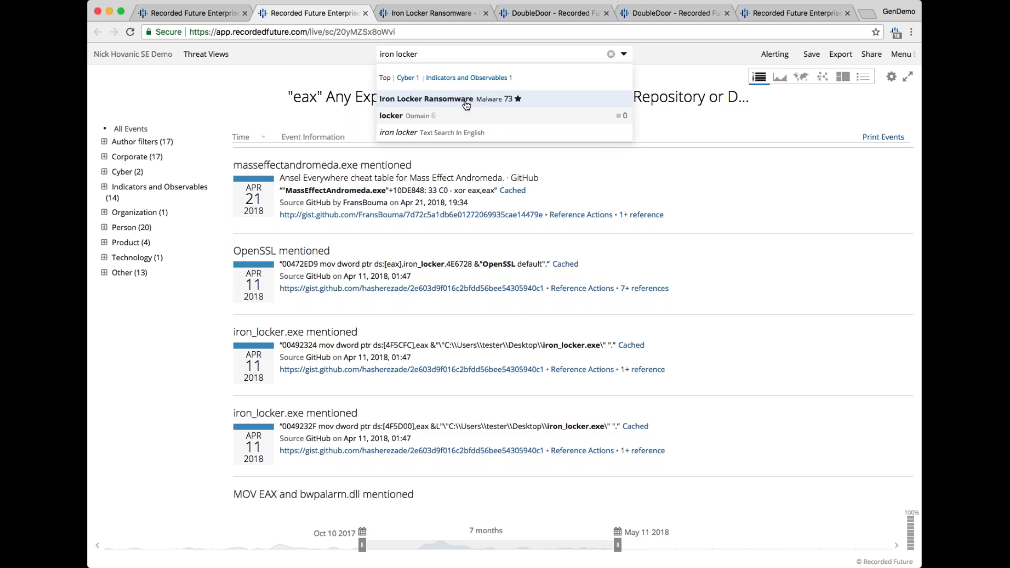
left_click(410, 102)
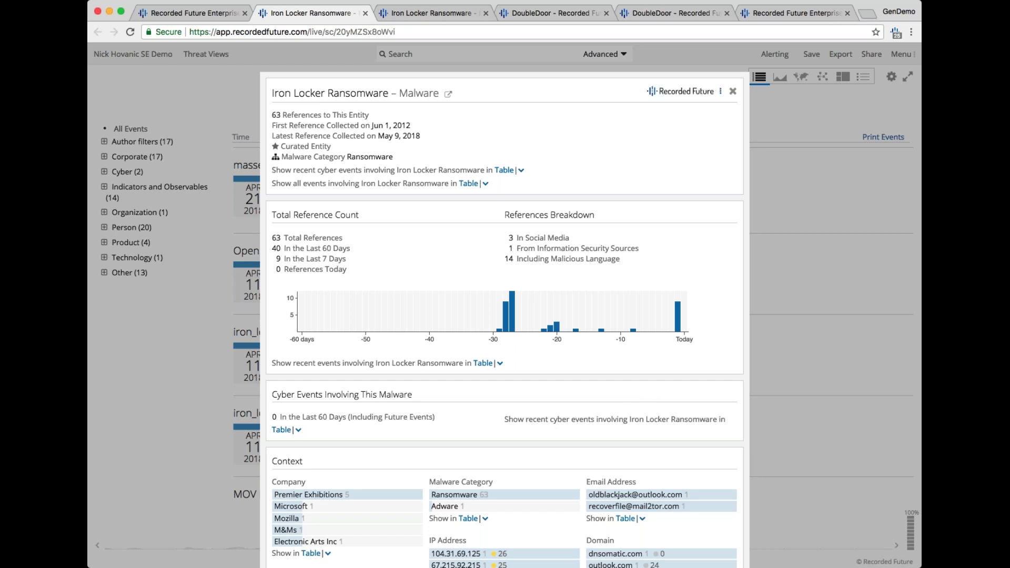
Examine the related entities under Context and the recent references on the Iron Locker Ransomware card.
scroll(522, 272, "down", 2)
scroll(529, 246, "down", 3)
scroll(529, 250, "down", 5)
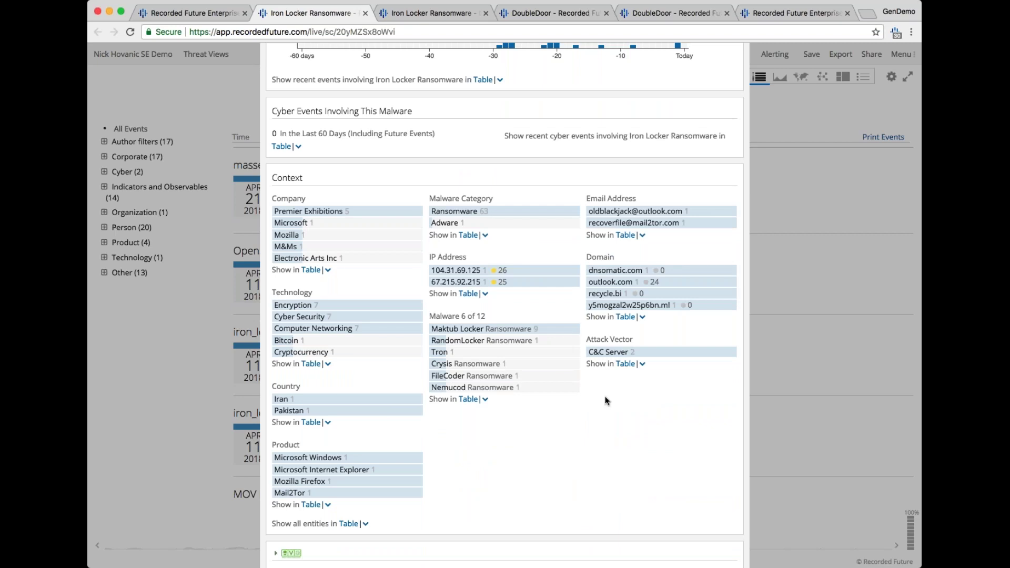
scroll(607, 421, "down", 5)
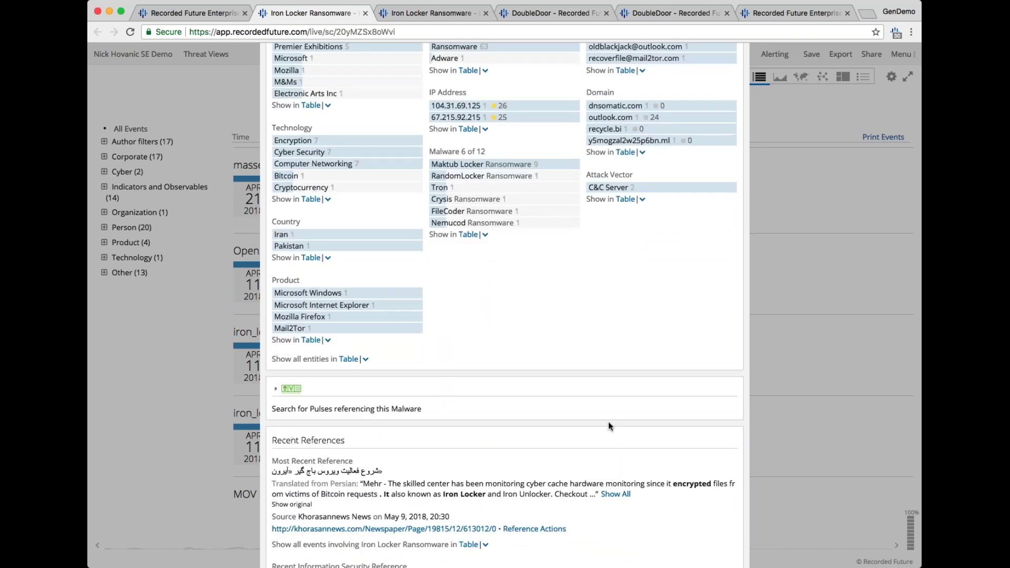
scroll(608, 421, "down", 1)
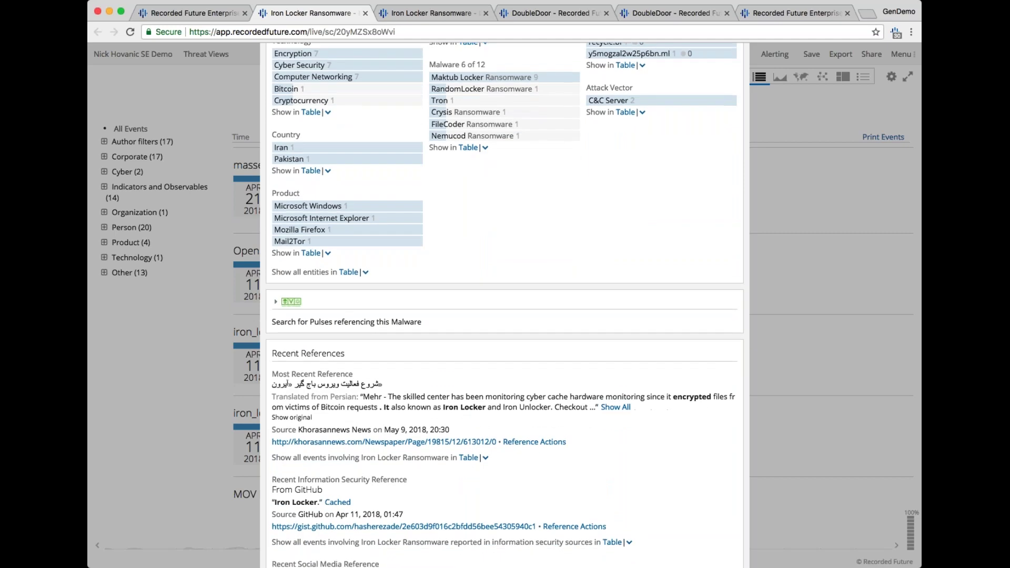
scroll(607, 417, "down", 3)
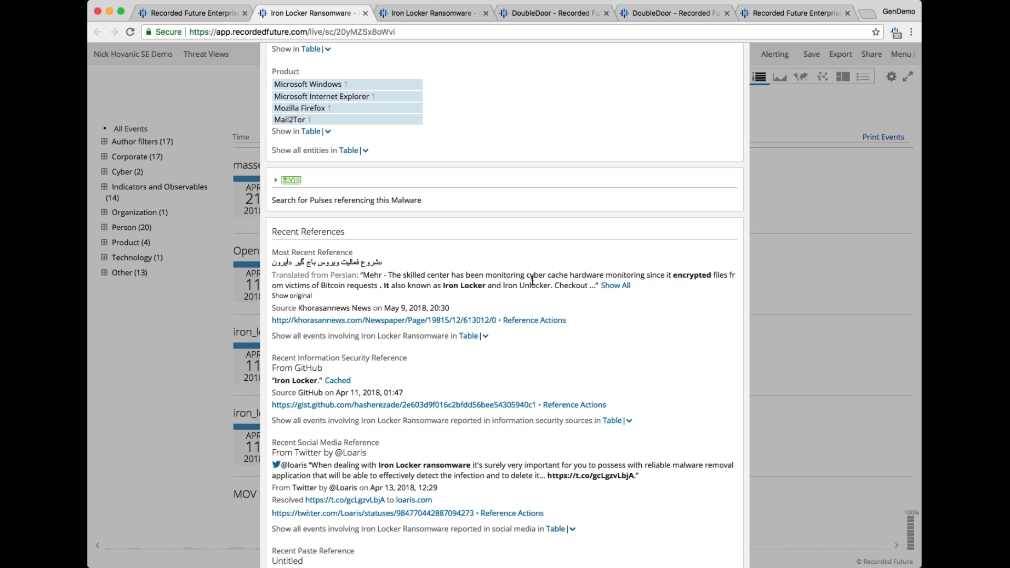
scroll(494, 286, "down", 2)
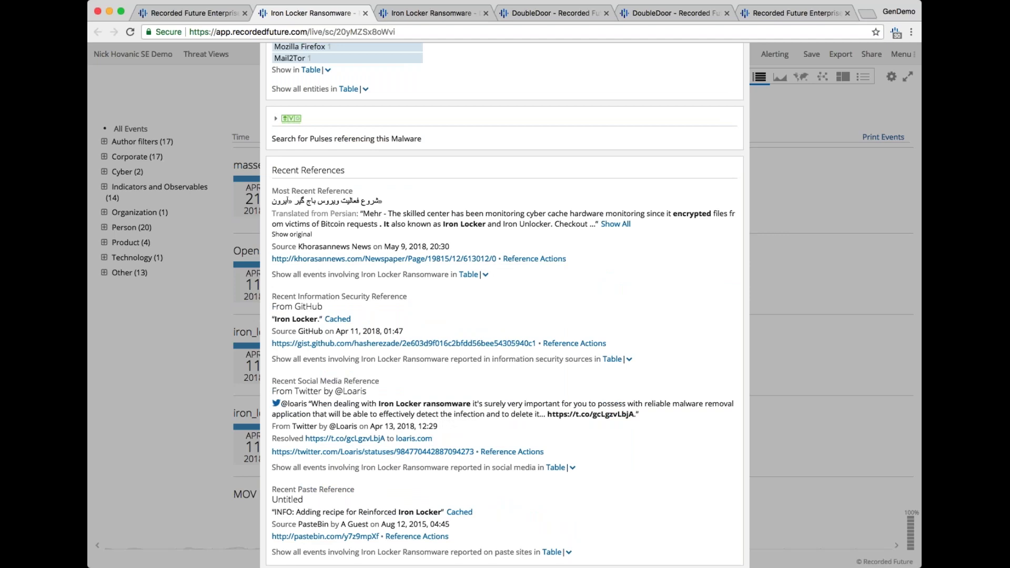
scroll(504, 305, "down", 1)
scroll(430, 392, "down", 3)
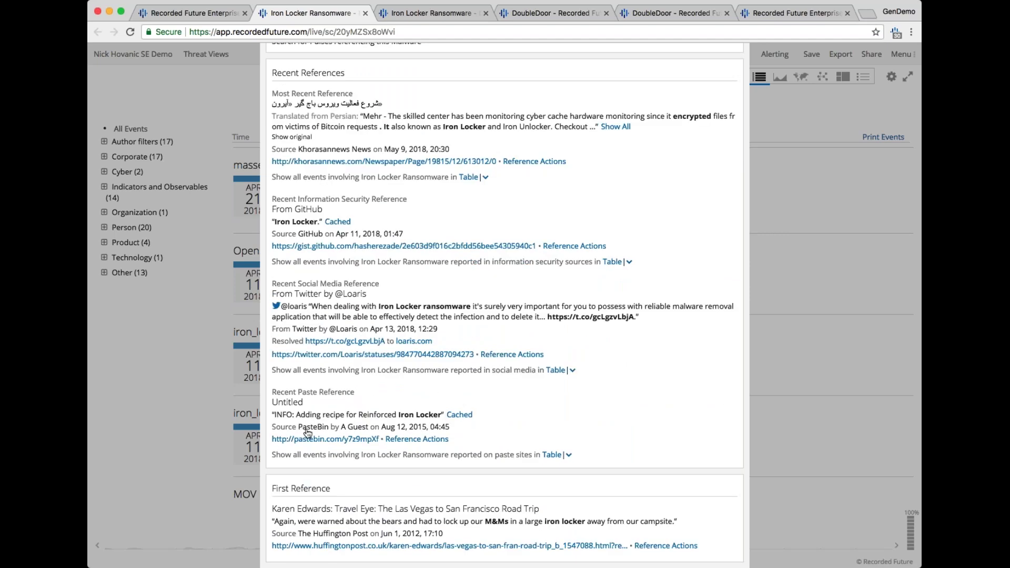
View the cached document of the PasteBin reference, and close the Iron Locker Ransomware card.
left_click(463, 415)
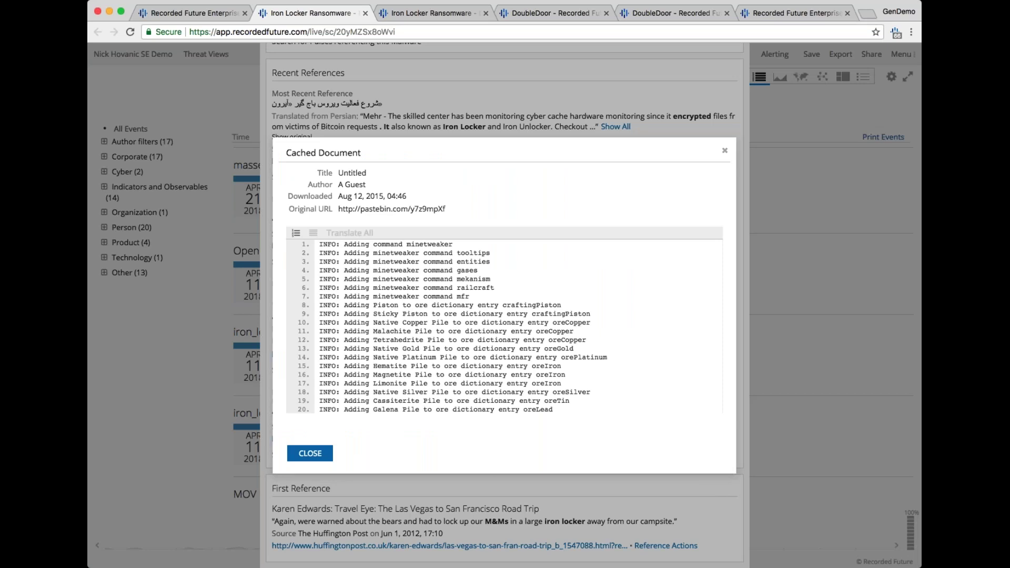
double_click(371, 195)
left_click(296, 455)
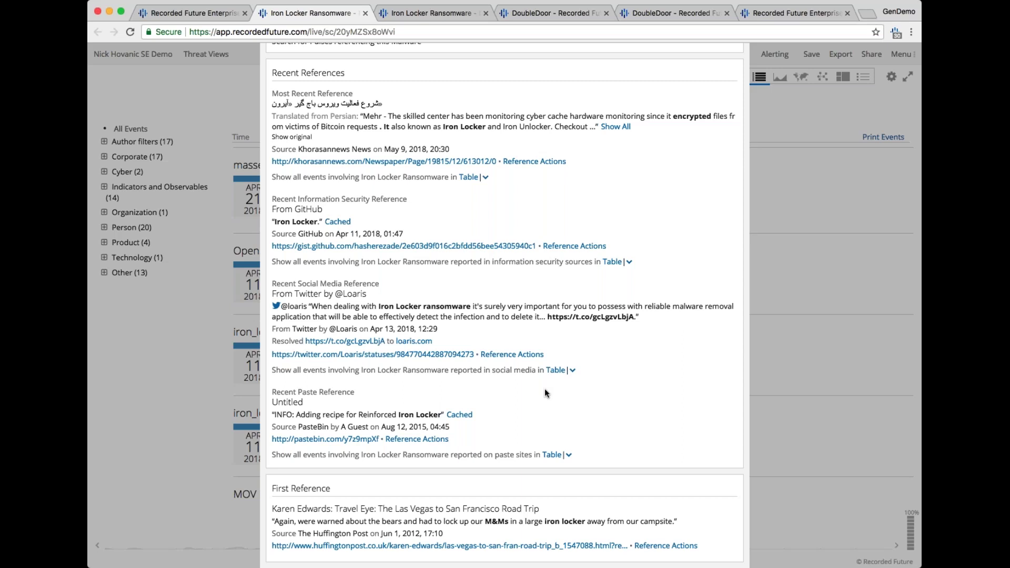
scroll(544, 389, "up", 10)
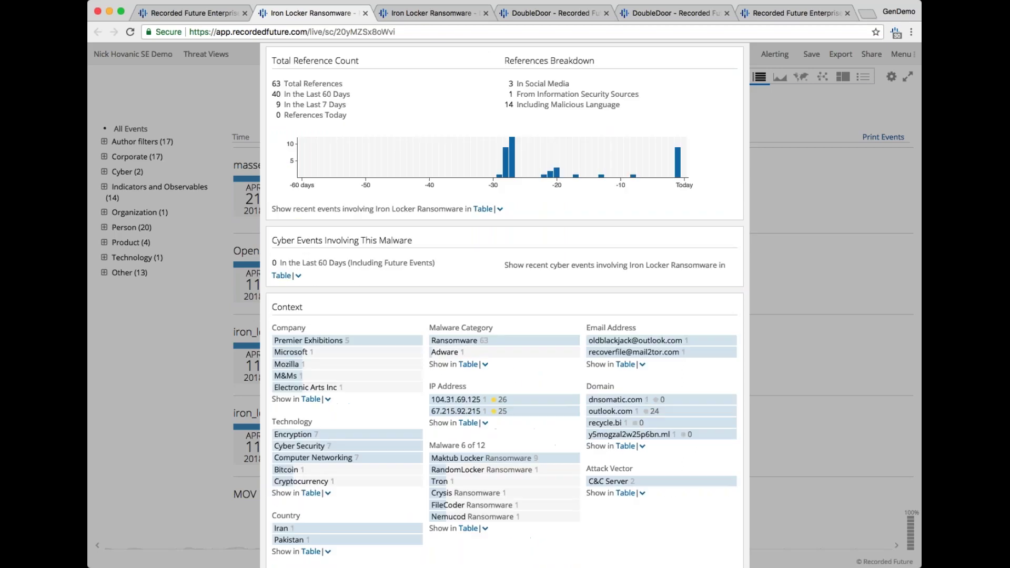
scroll(737, 92, "up", 3)
left_click(735, 90)
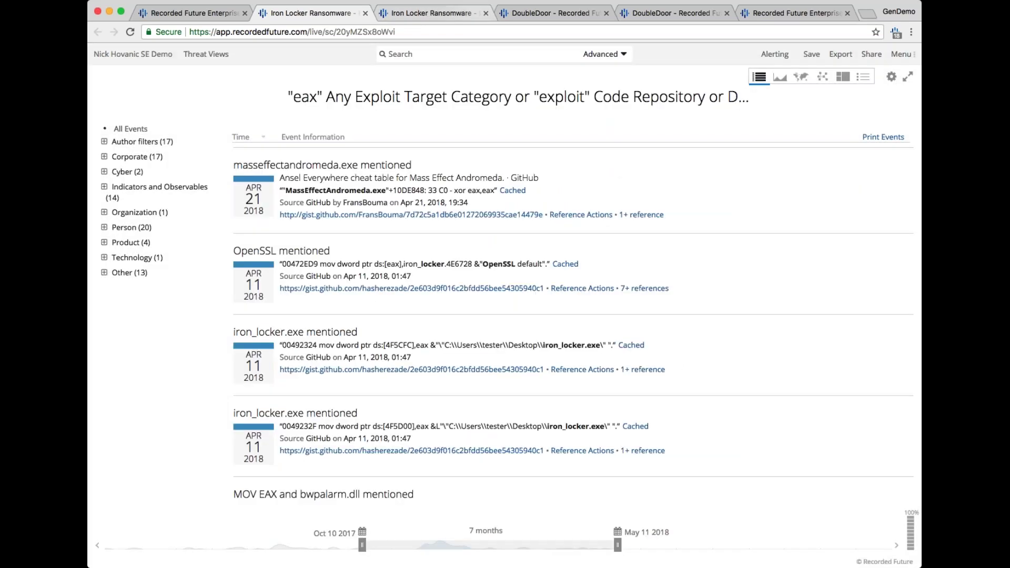
Open the "Vulnerability Chatter on Russian Dark Web" query and expand its source filters in the advanced query editor.
left_click(516, 14)
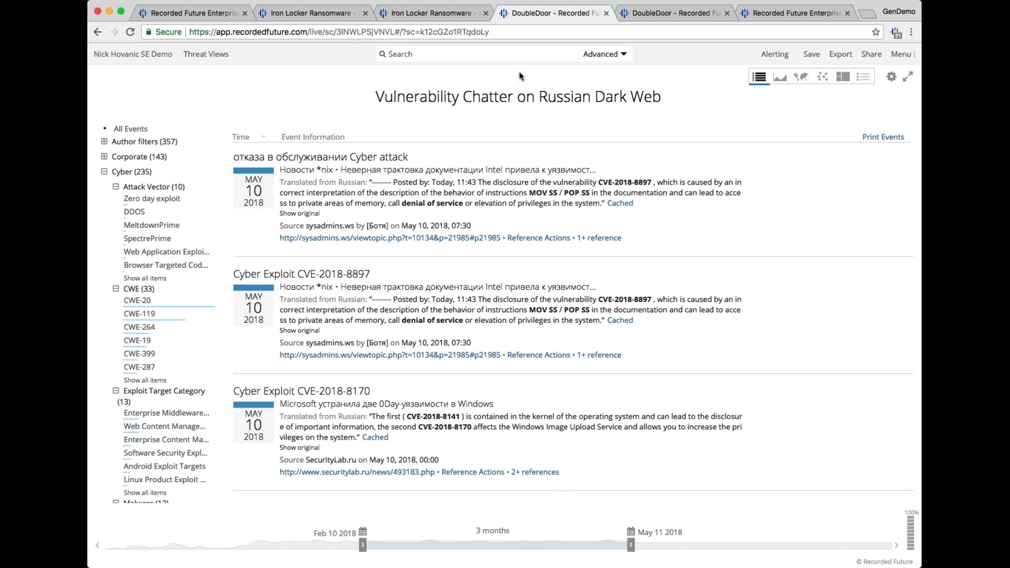
left_click(606, 58)
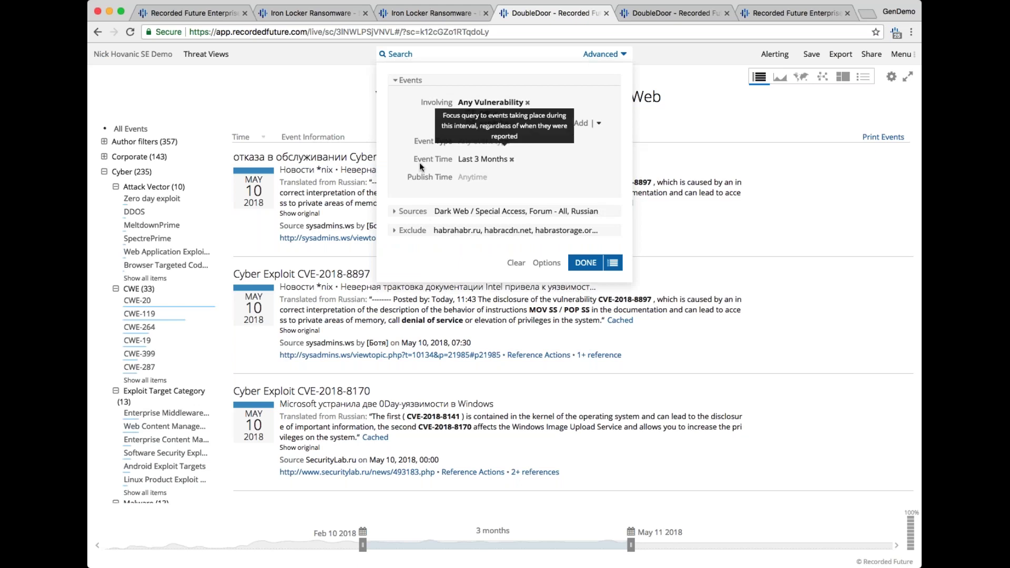
left_click(397, 211)
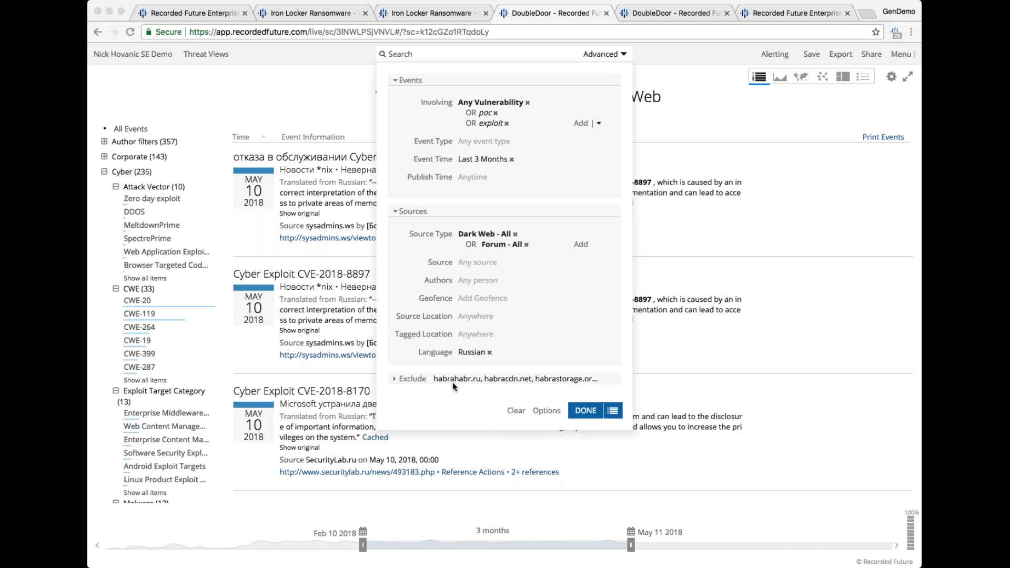
Remove the Russian language filter from the query's sources and look through the available languages without choosing one.
left_click(474, 355)
left_click(489, 351)
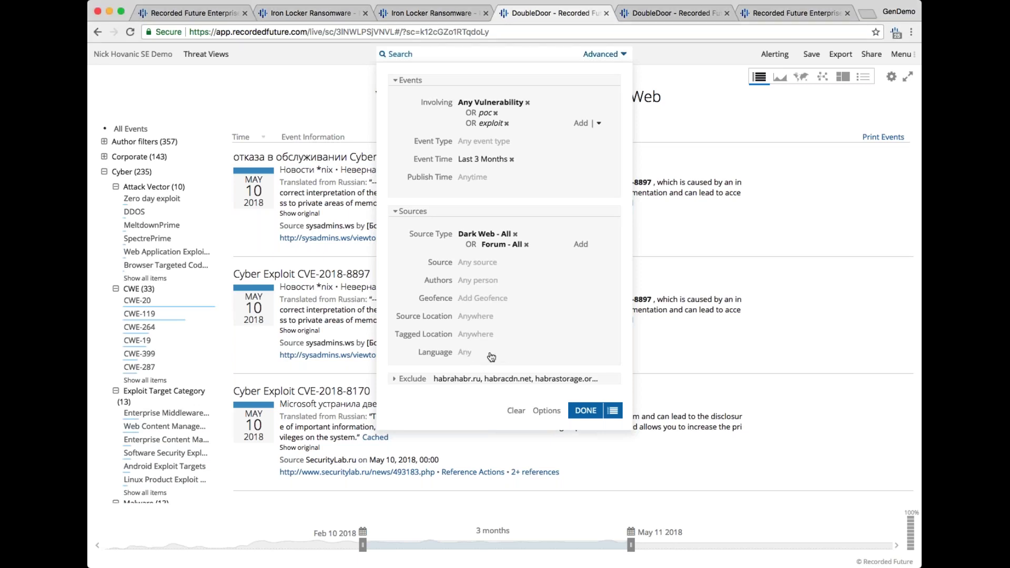
left_click(463, 352)
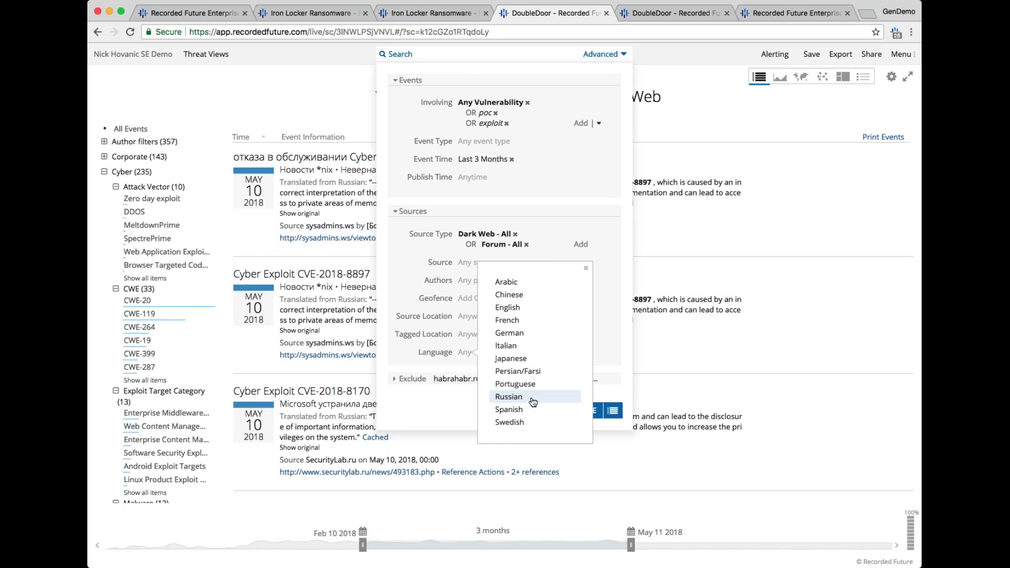
left_click(202, 82)
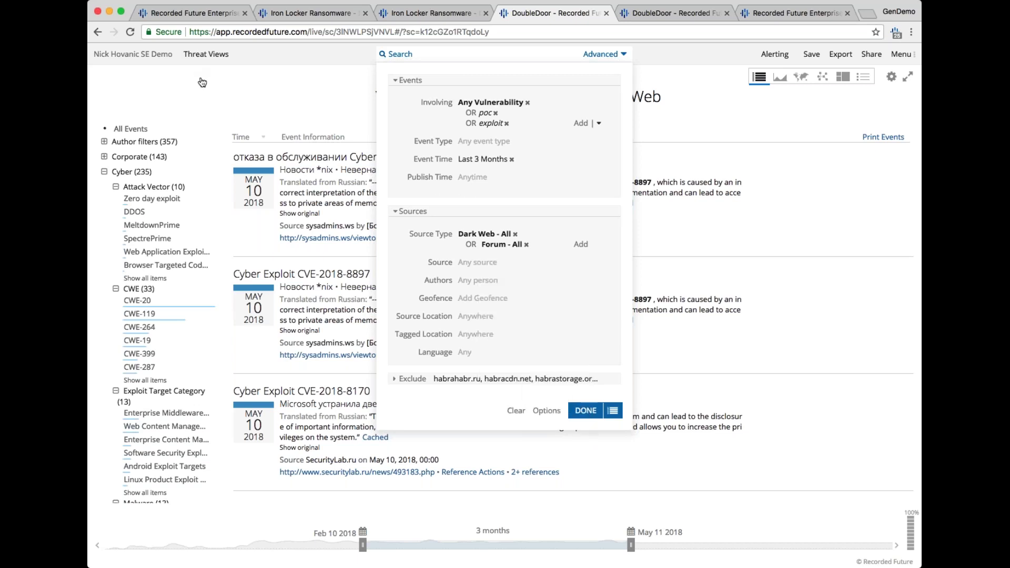
Close the query editor, show the first event's text in the original Russian and switch it back to the translation.
left_click(235, 96)
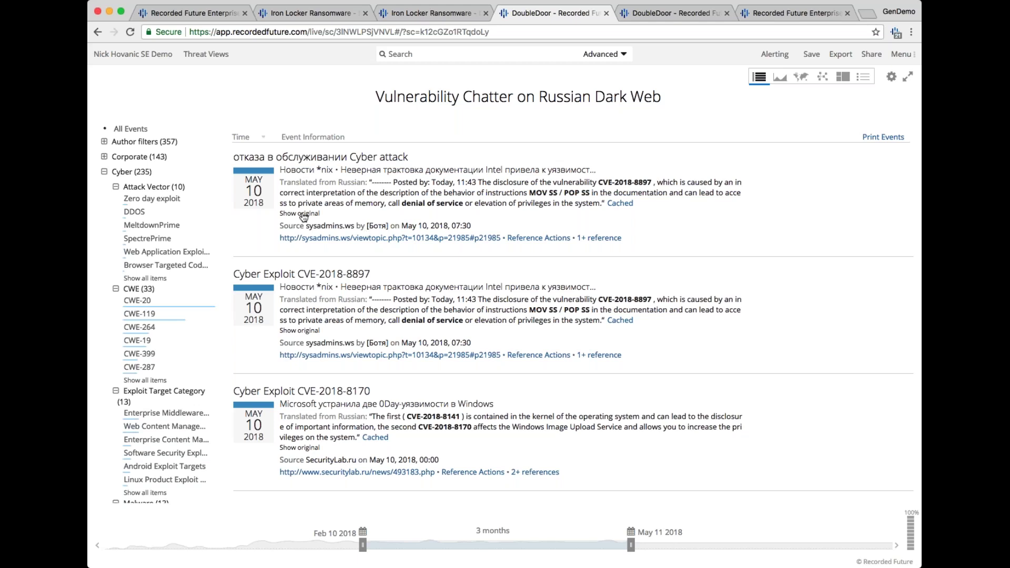
left_click(300, 214)
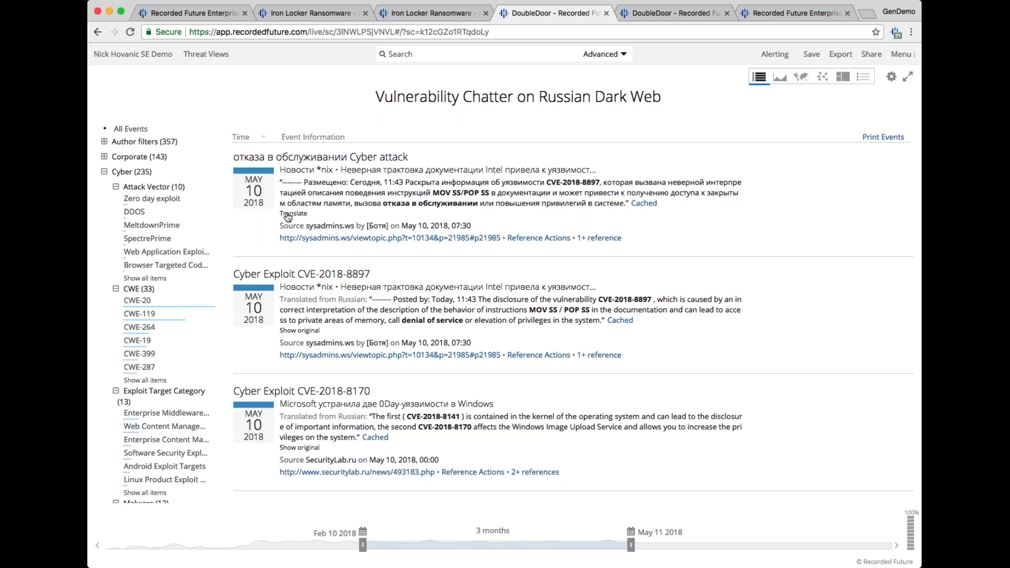
left_click(287, 214)
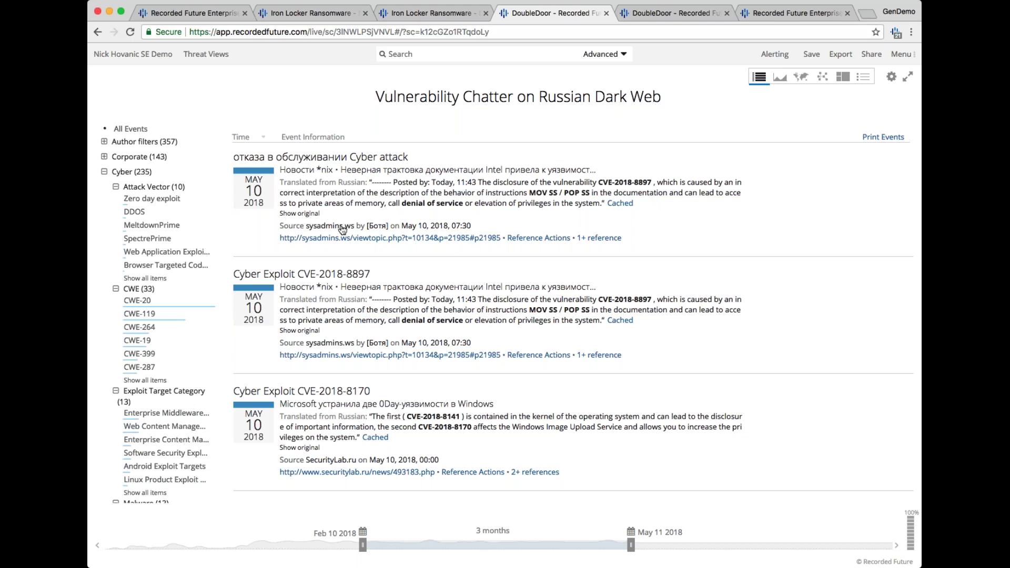
View the CVE-2018-8897 vulnerability card from the second event, including its triggered risk rules, and close it.
mouse_move(622, 306)
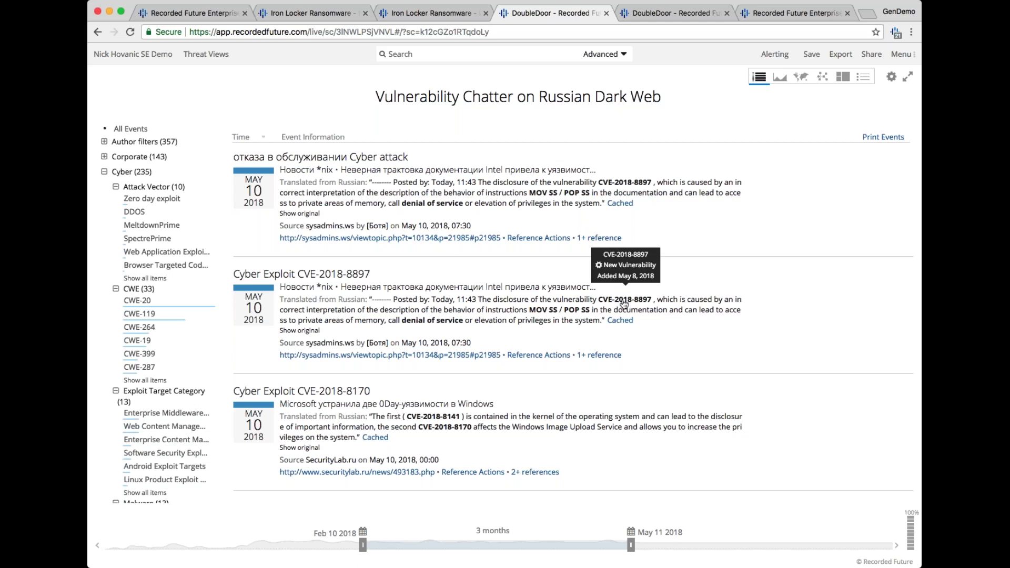
left_click(623, 304)
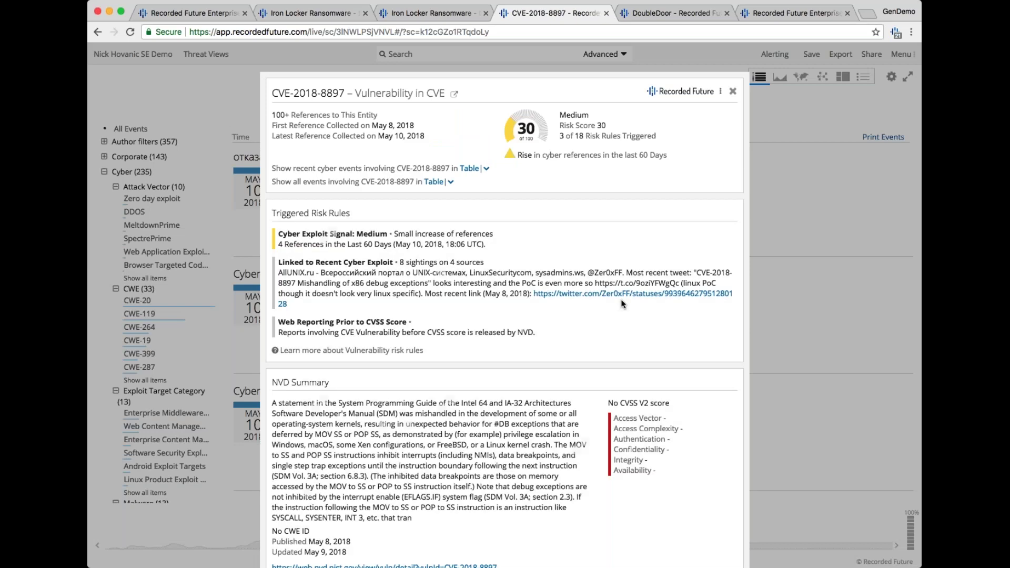
mouse_move(694, 105)
key("Escape")
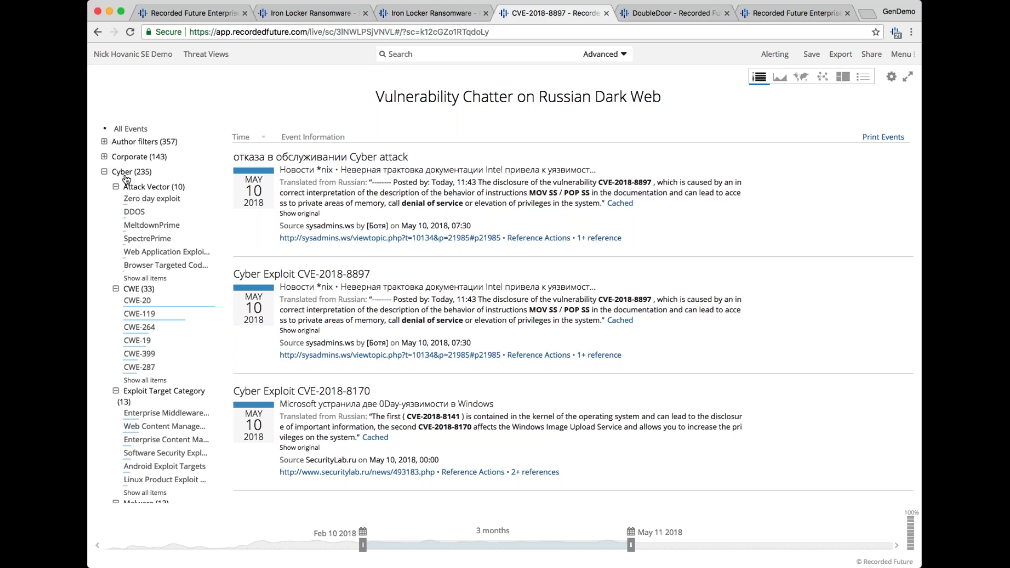
Filter the events by the malware entities DarkComet, ETERNALBLUE and finally DoubleDoor.
scroll(138, 307, "down", 3)
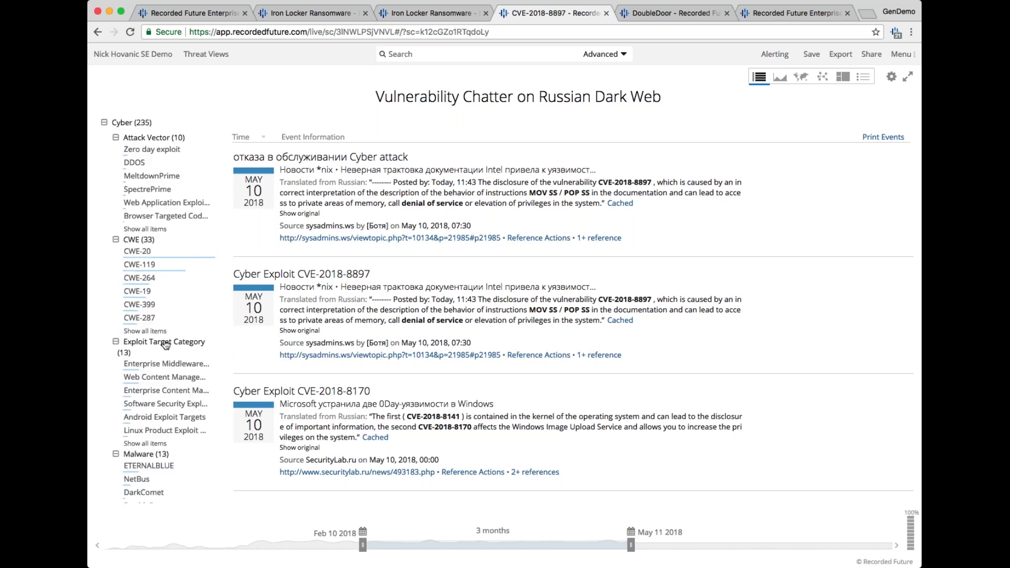
scroll(165, 344, "down", 5)
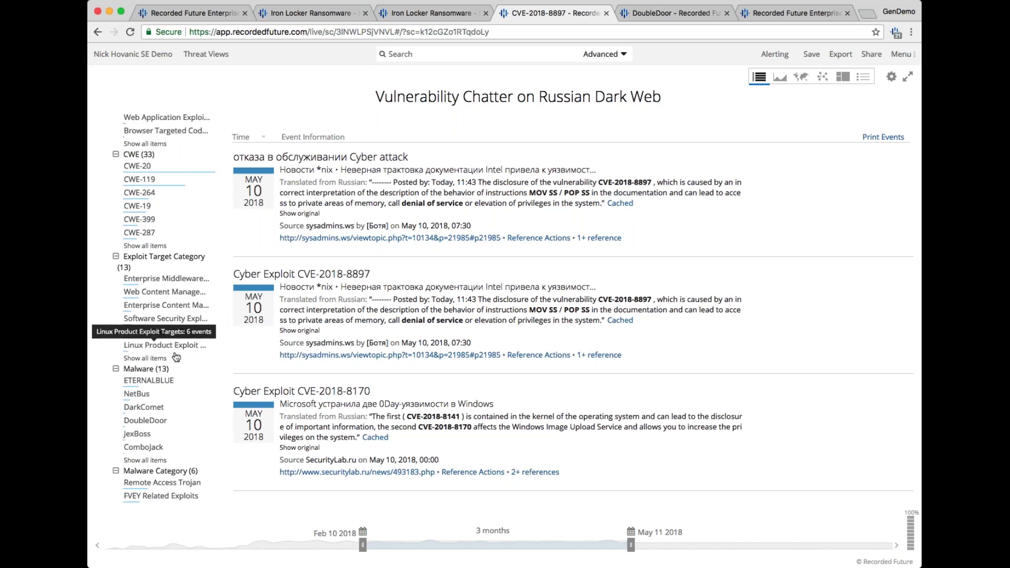
left_click(143, 409)
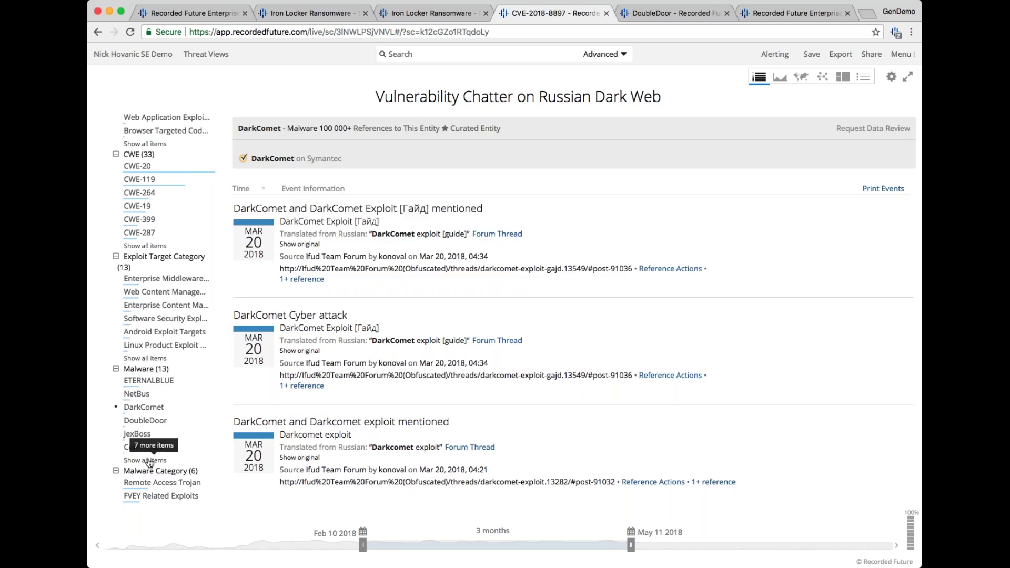
left_click(138, 381)
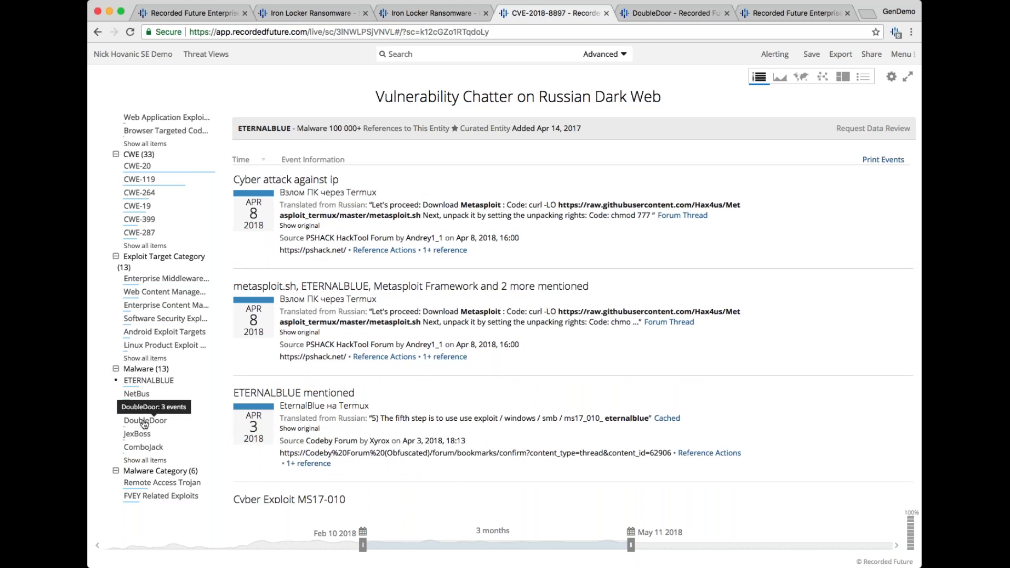
left_click(145, 421)
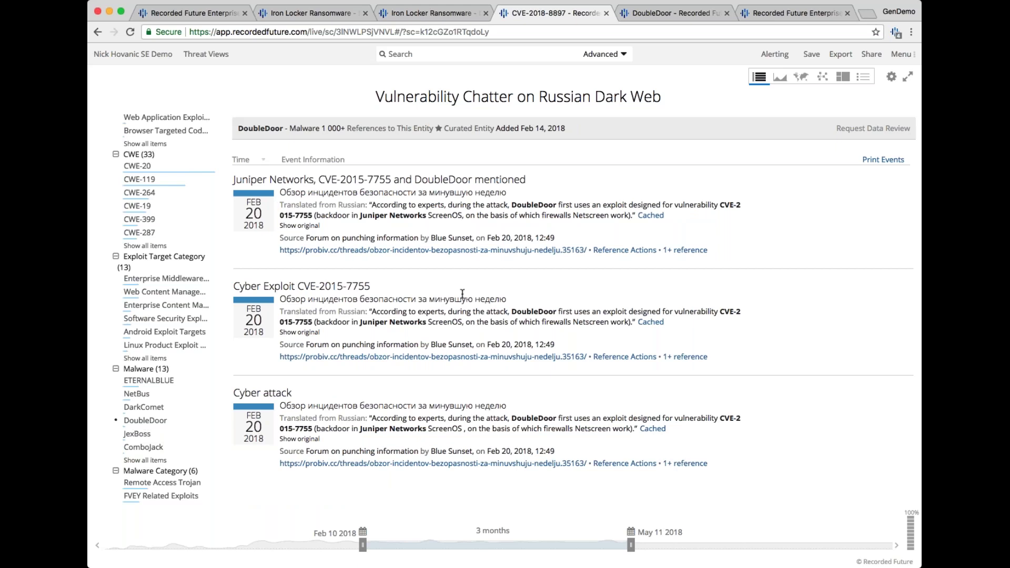
Open the DoubleDoor malware card and examine its Insikt Group research, cyber events and related entities under Context.
mouse_move(524, 209)
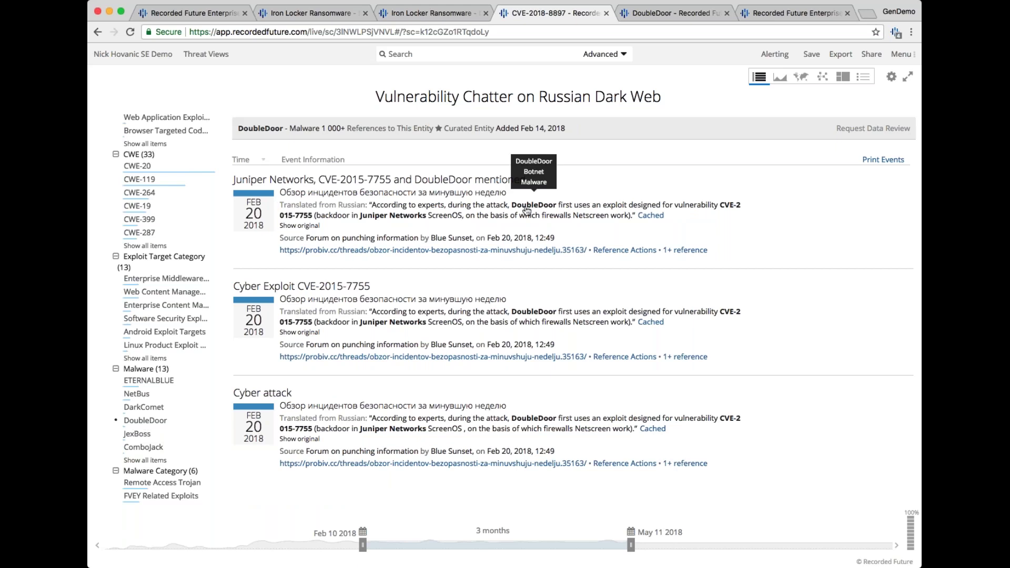
left_click(525, 211)
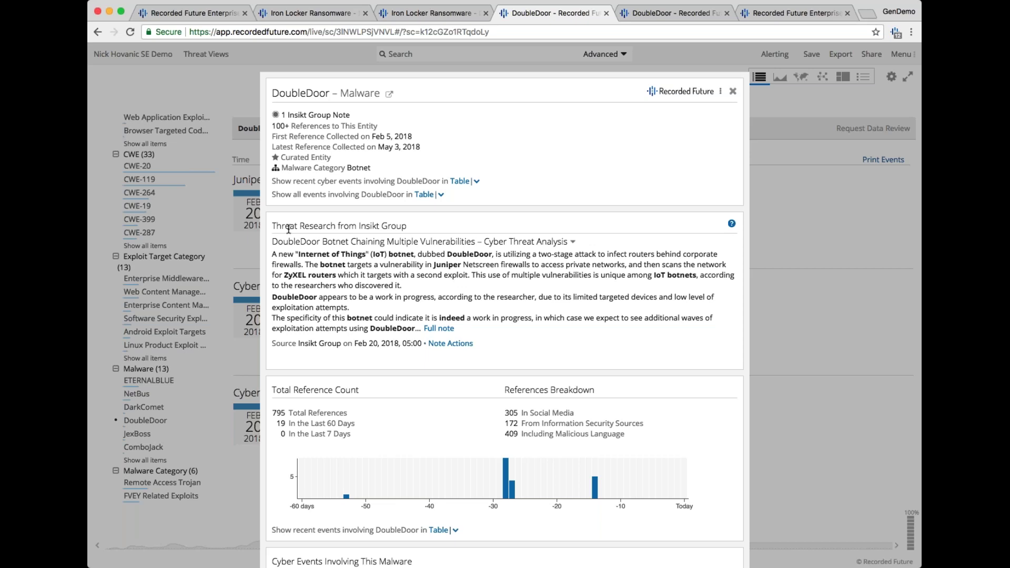
left_click_drag(406, 225, 357, 226)
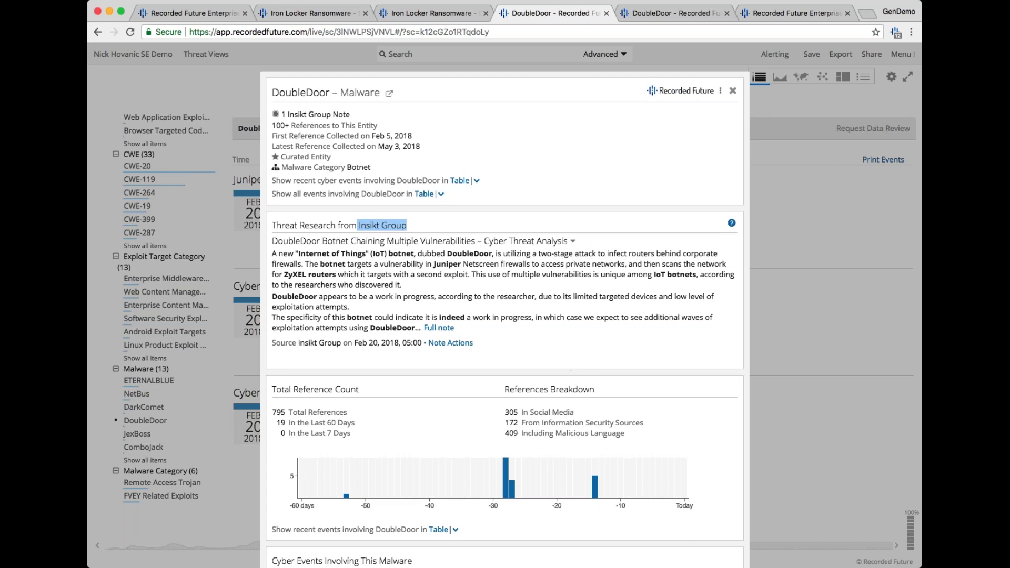
scroll(568, 364, "down", 5)
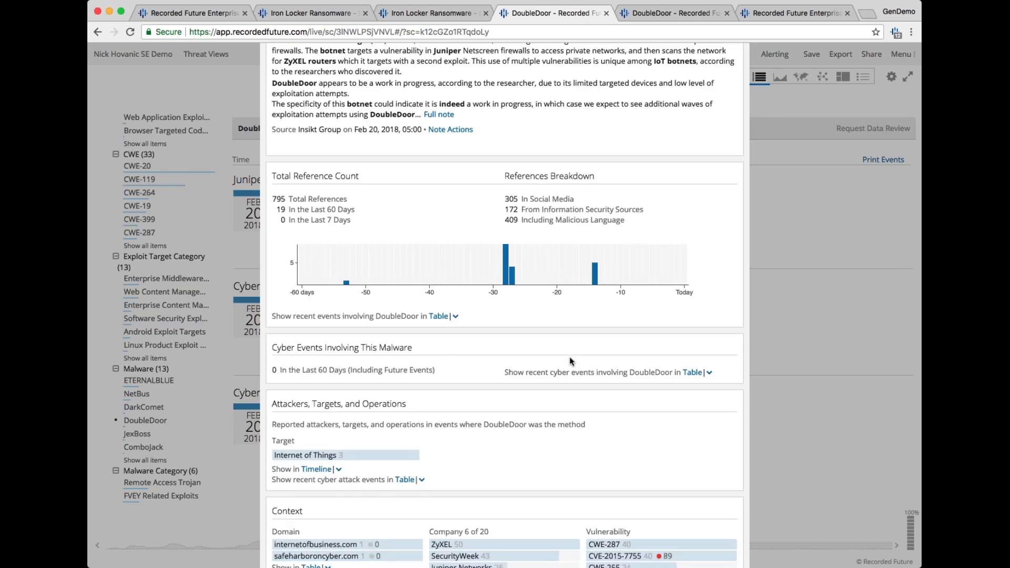
scroll(570, 361, "down", 1)
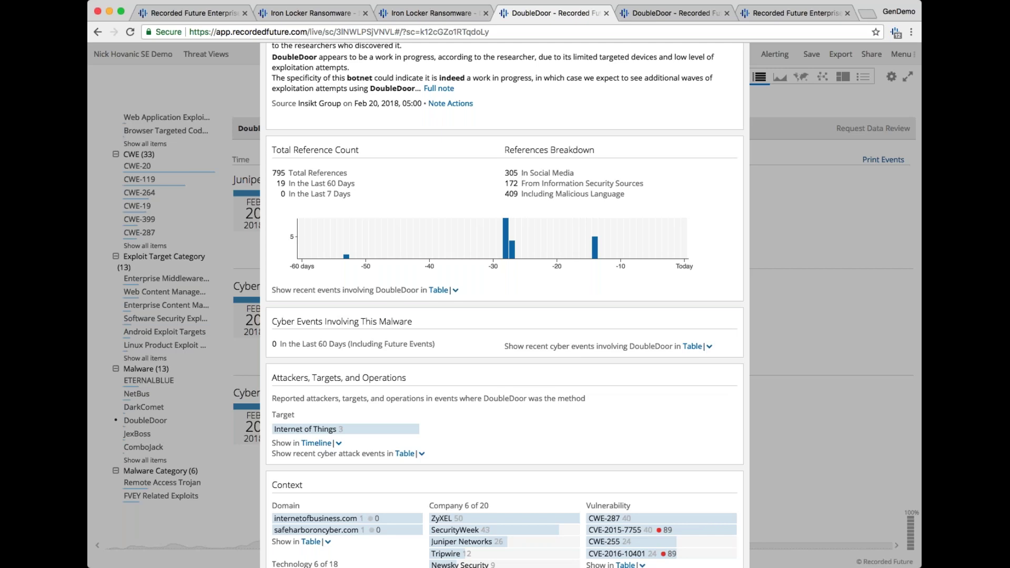
left_click_drag(277, 322, 428, 322)
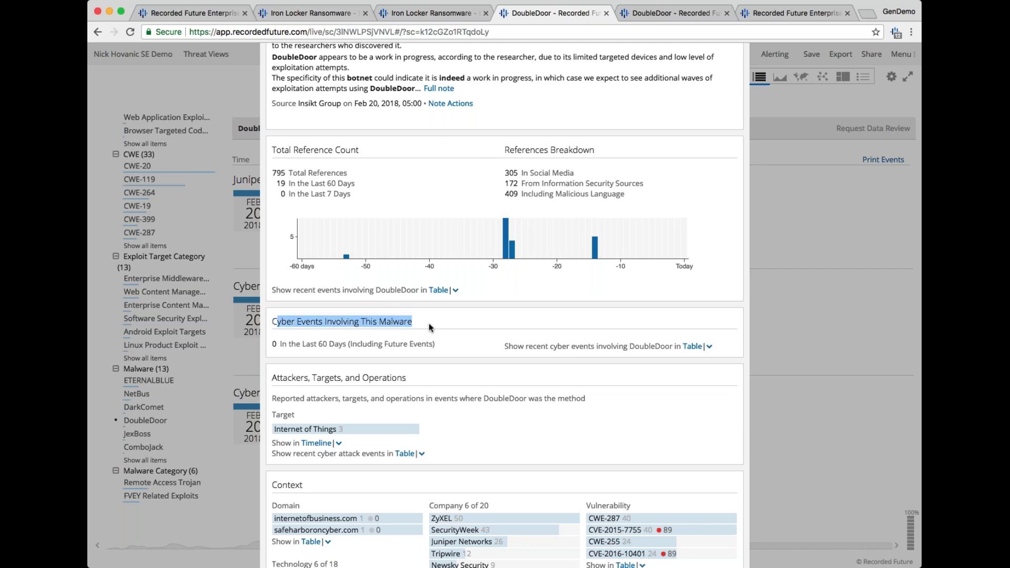
scroll(487, 333, "down", 5)
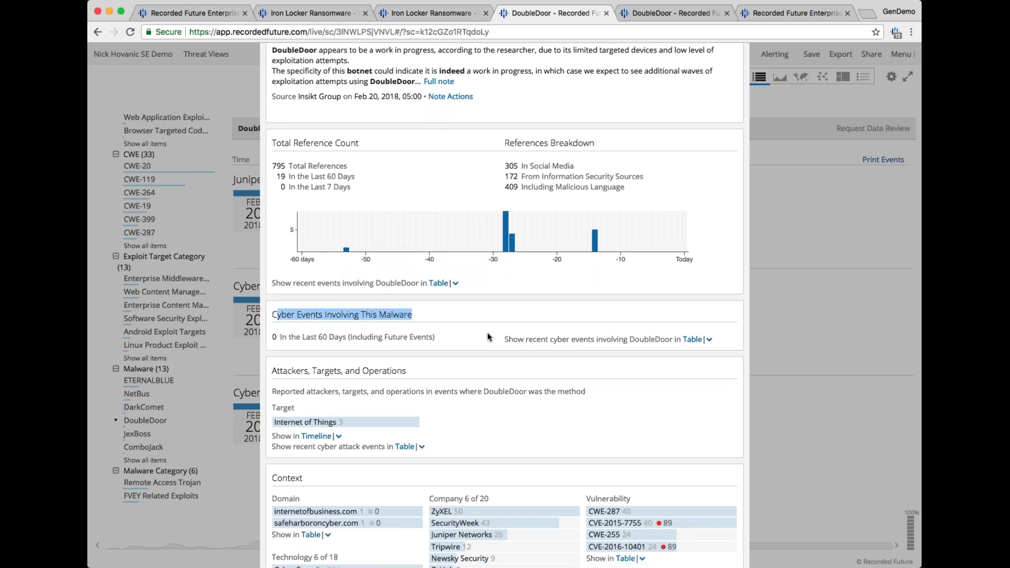
scroll(487, 330, "down", 1)
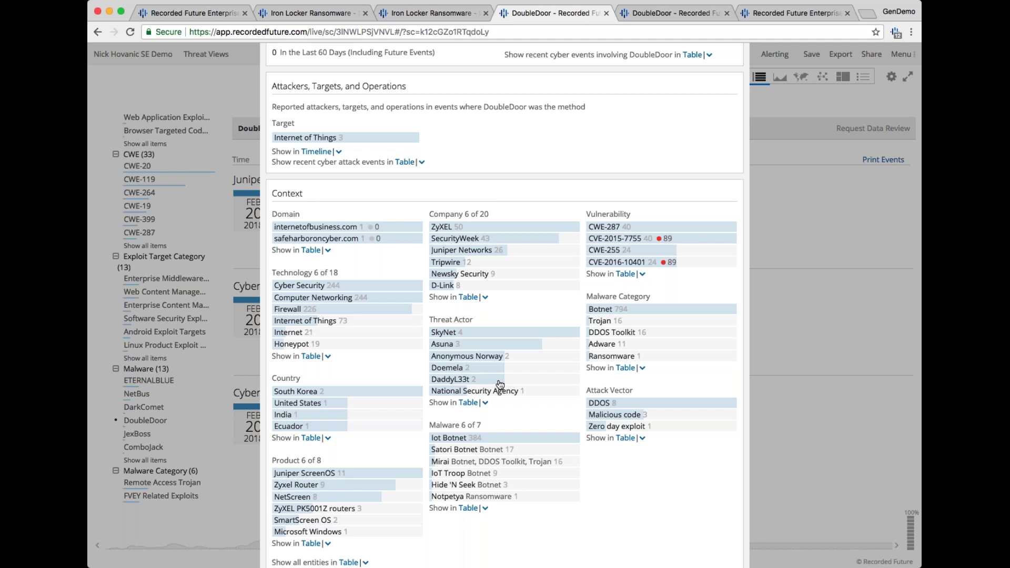
View the references linking threat actor SkyNet to DoubleDoor, open SkyNet's Intel Card and close it.
left_click(440, 333)
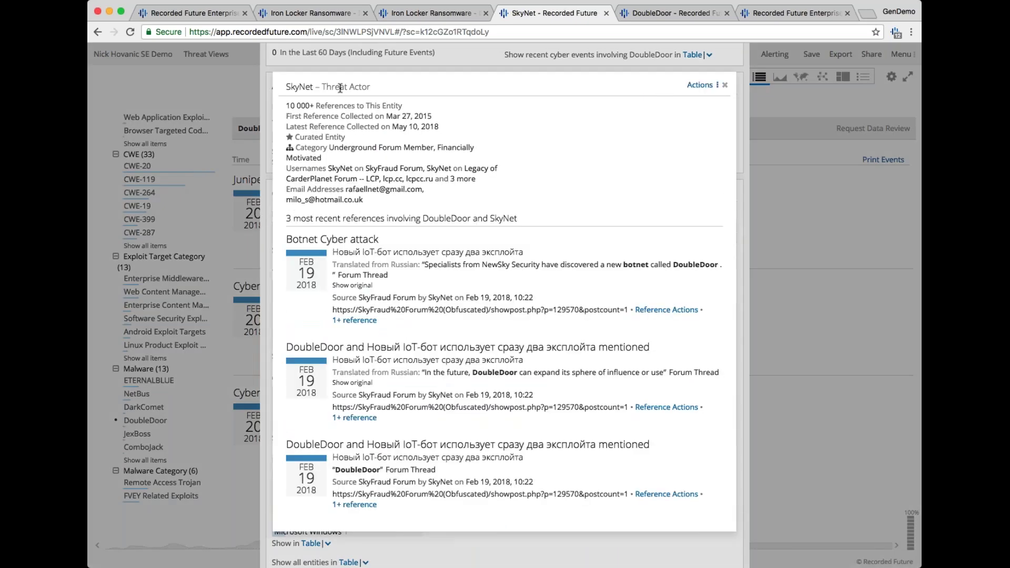
left_click_drag(286, 218, 474, 220)
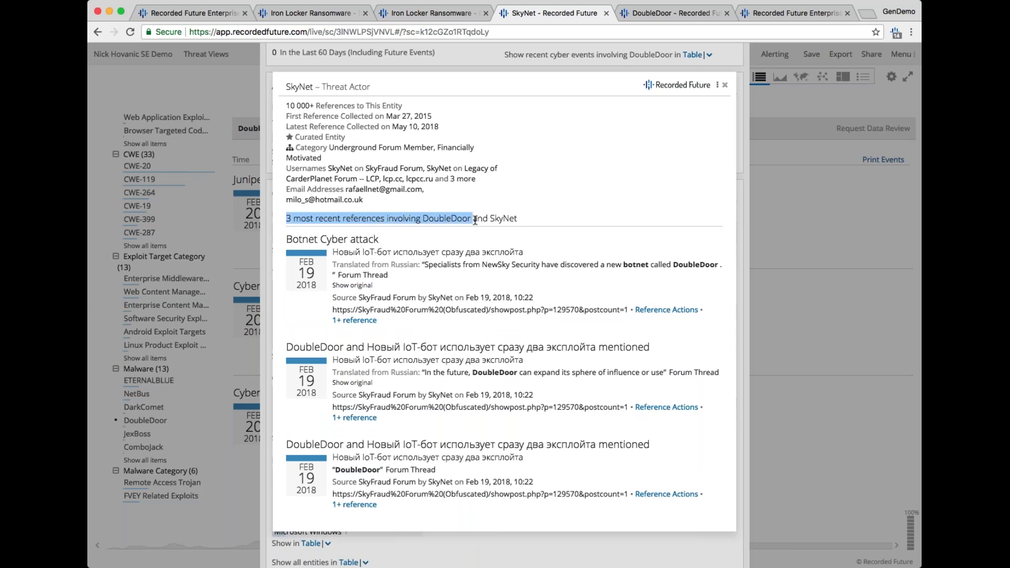
double_click(504, 218)
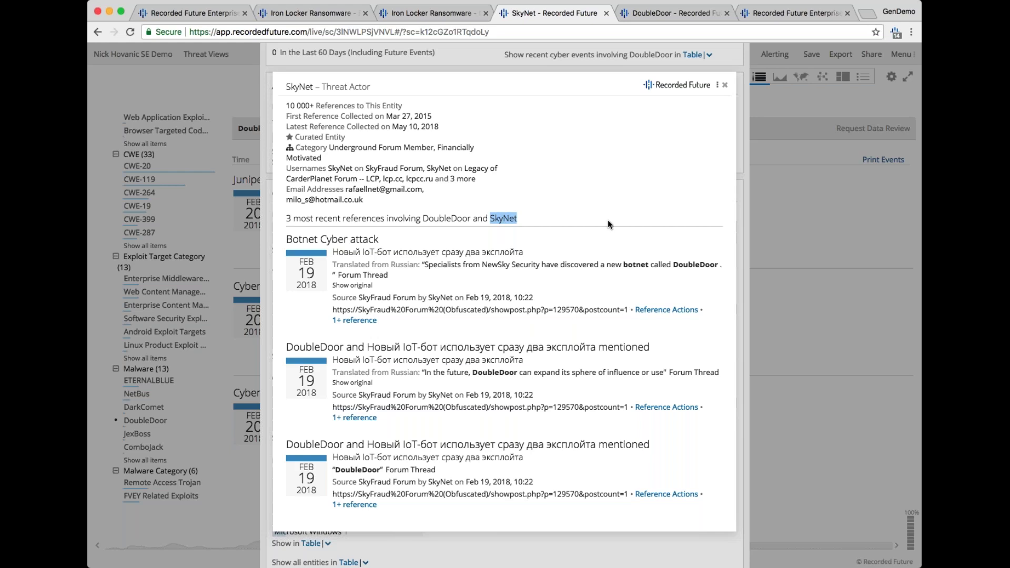
left_click(701, 84)
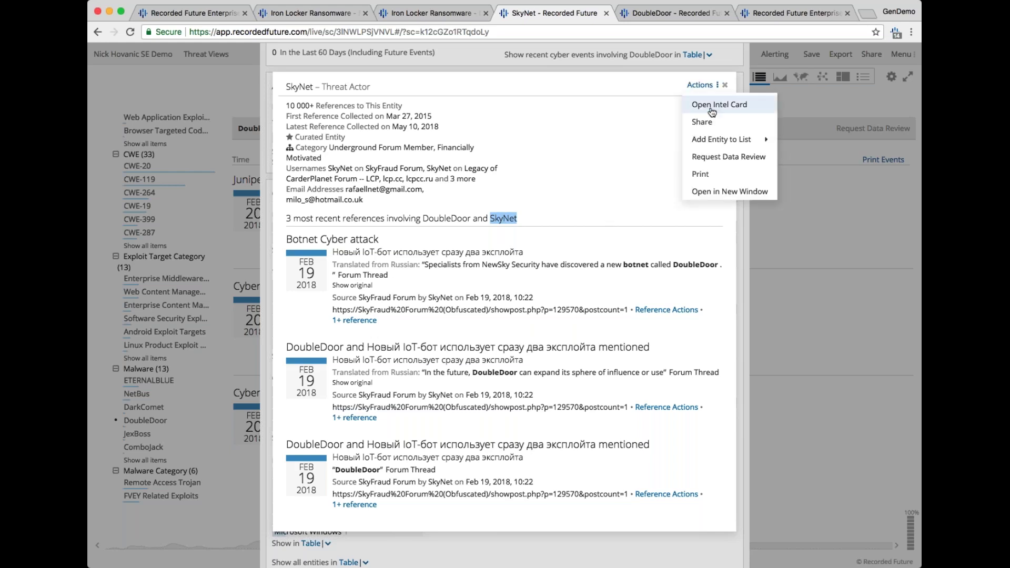
left_click(711, 108)
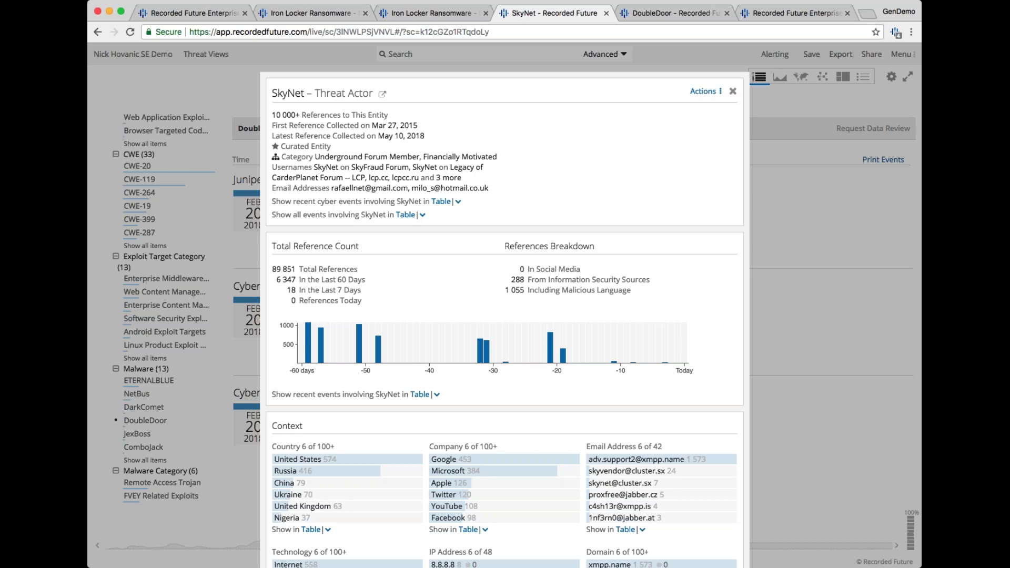
left_click(733, 92)
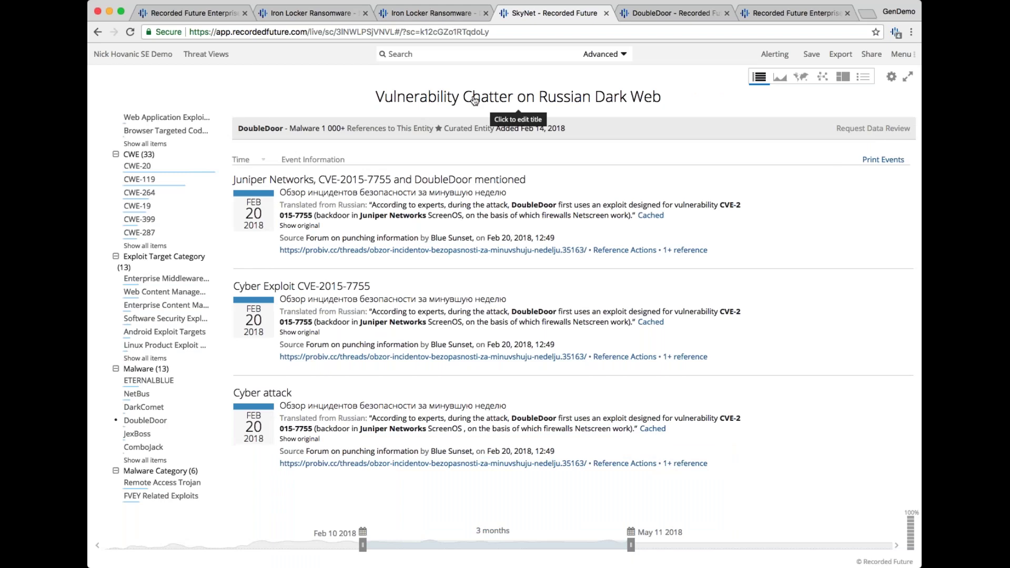
Review the advanced terms of the "Document Markings - Template" query, switching the operator after "Internal Use Only" to AND and back to OR.
left_click(762, 14)
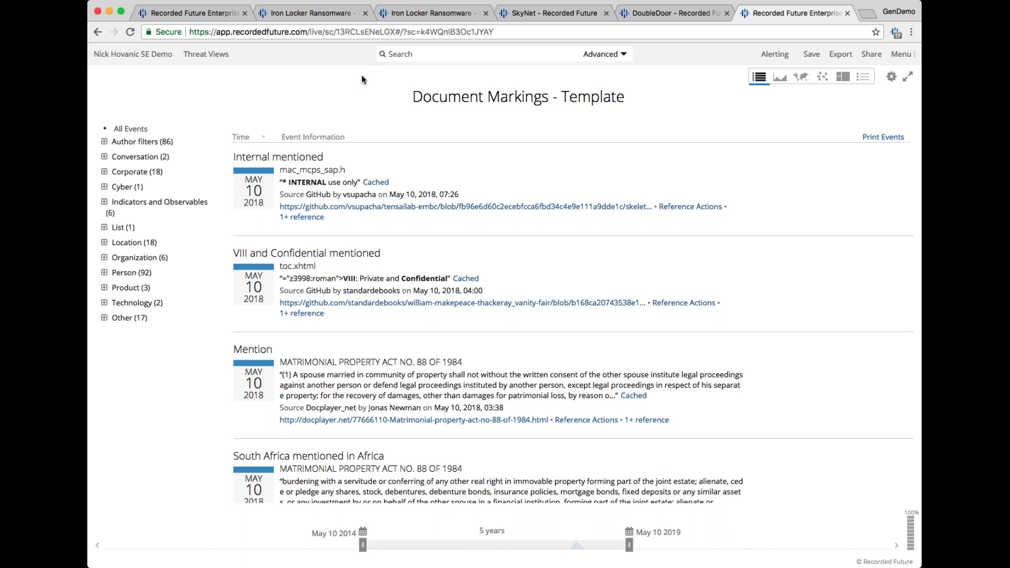
left_click(608, 58)
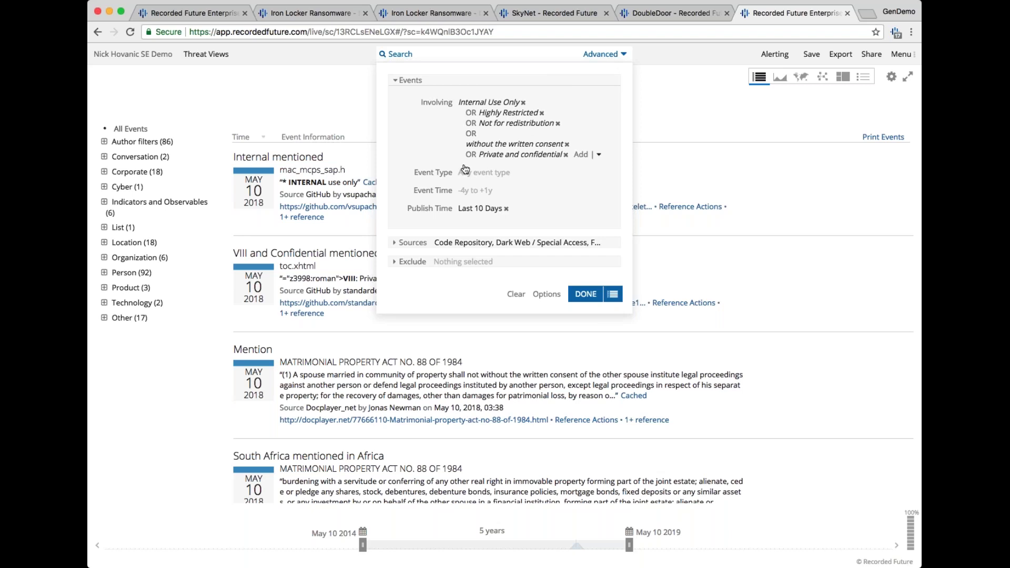
left_click(469, 112)
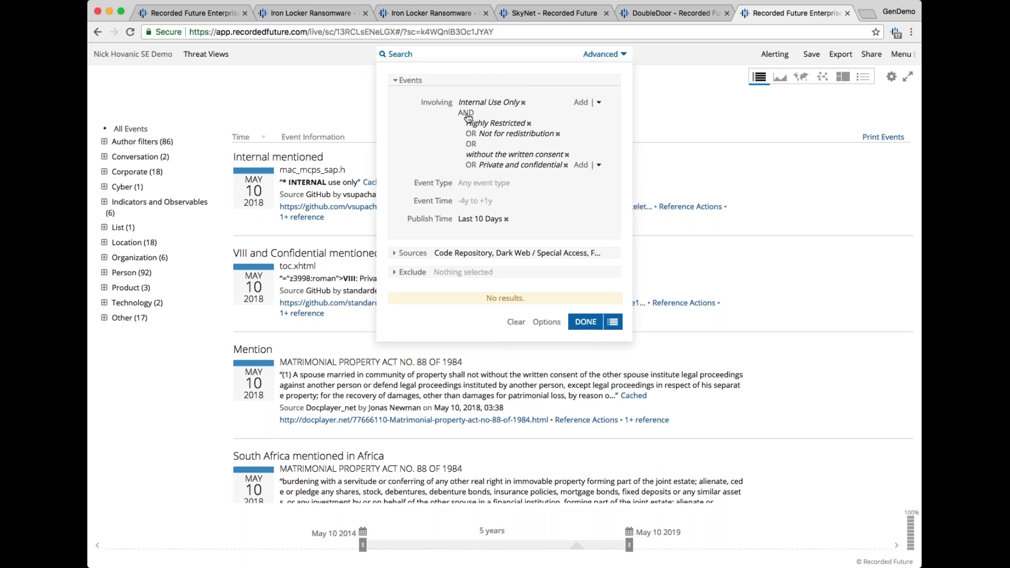
left_click(467, 113)
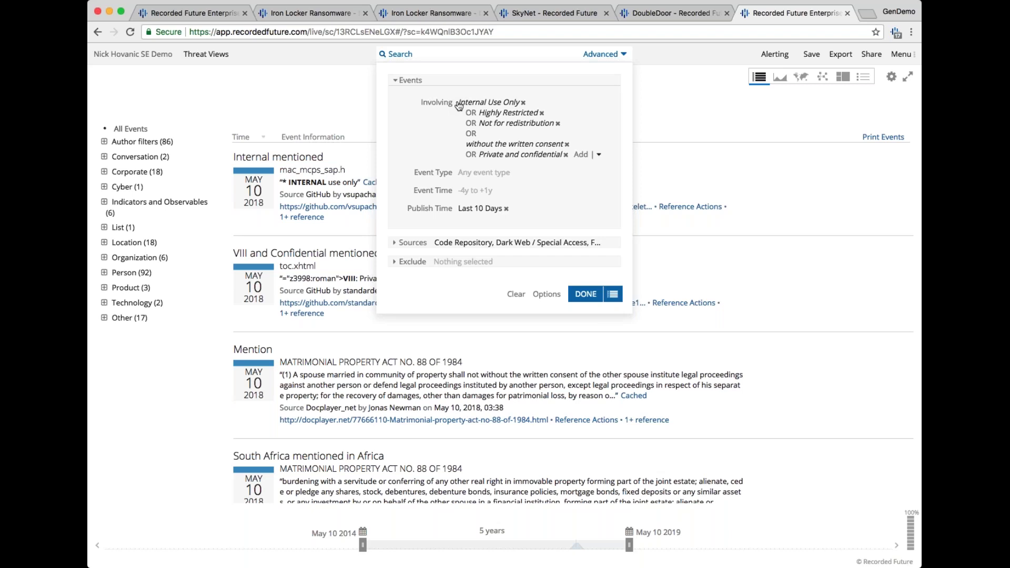
left_click(687, 112)
Start a new email alerting rule for the Document Markings query, look through its alert frequency options and close it without creating it.
left_click(776, 55)
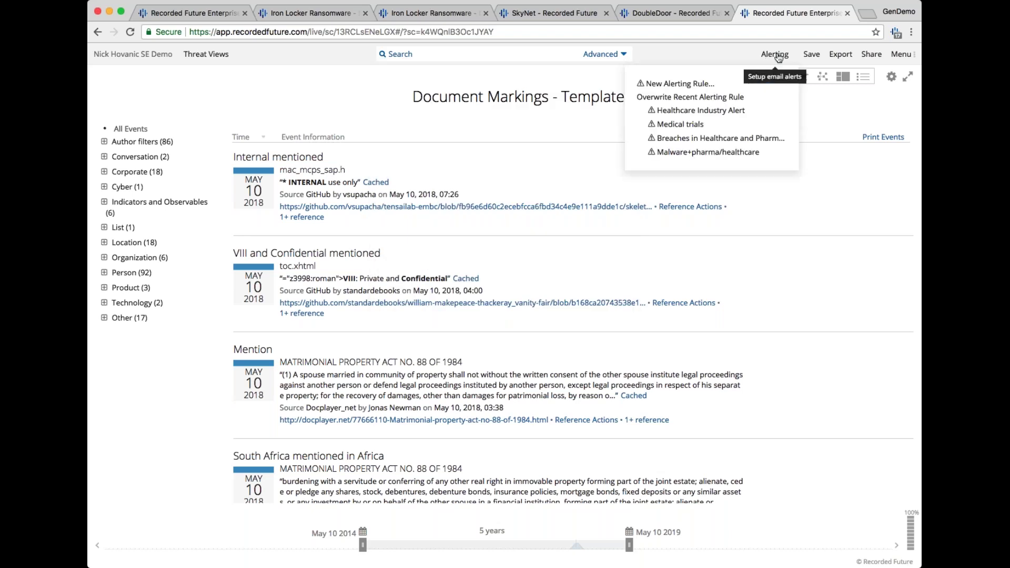
left_click(681, 84)
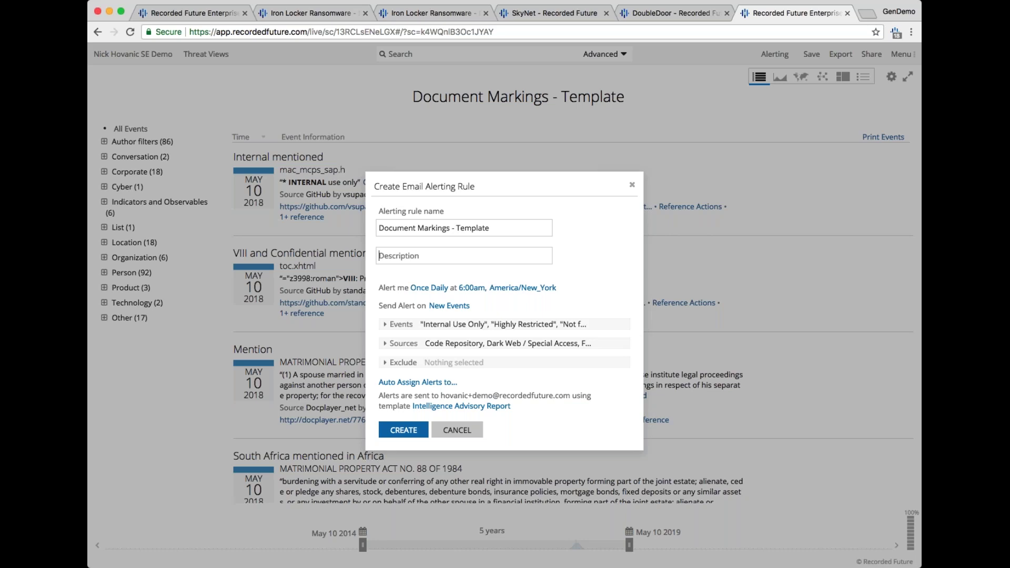
left_click(430, 289)
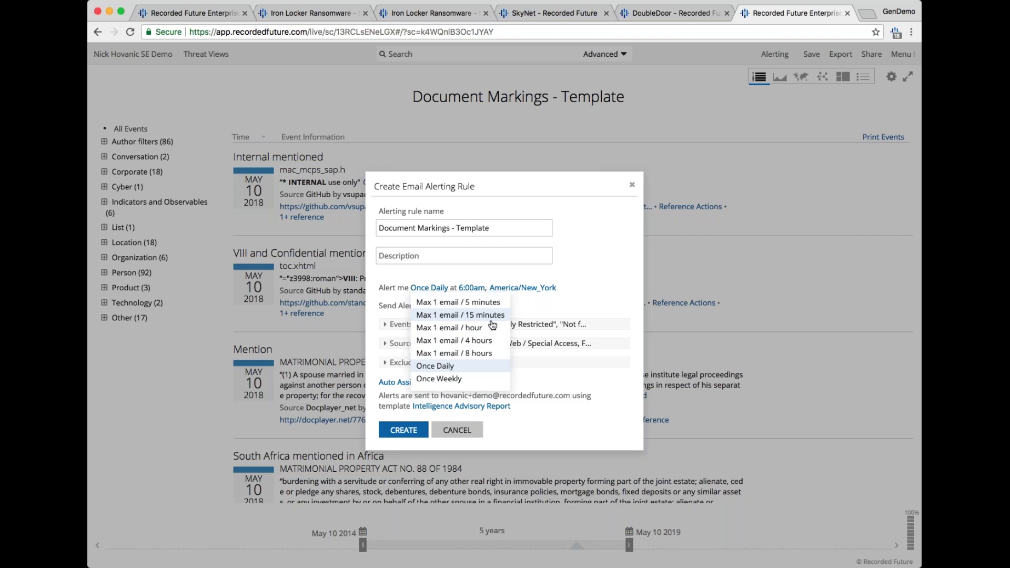
left_click(632, 186)
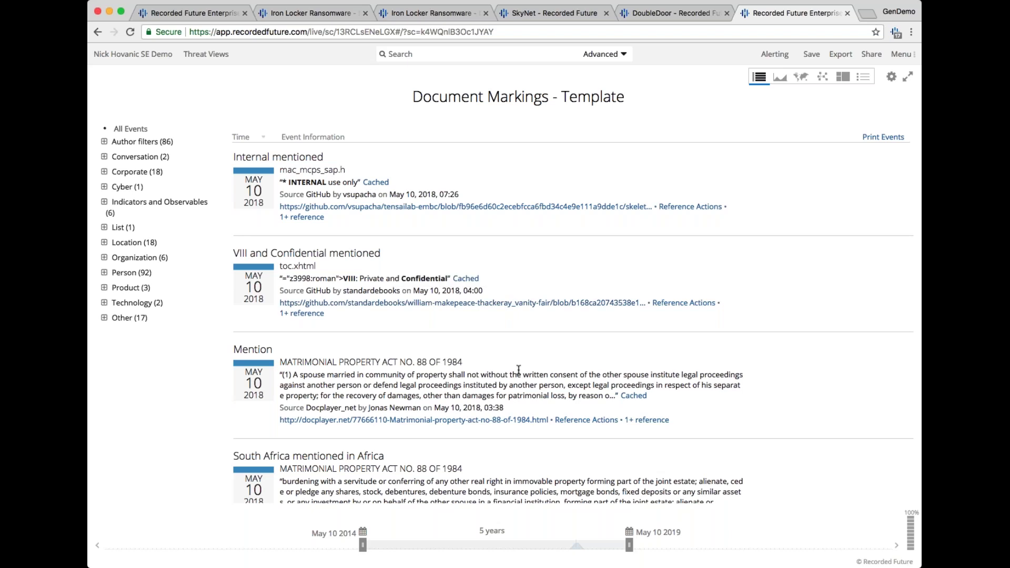
Read through the Document Markings events from GitHub, Docplayer, forums and PasteBin, and return to the Global Trends dashboard.
scroll(519, 371, "down", 3)
scroll(519, 371, "down", 2)
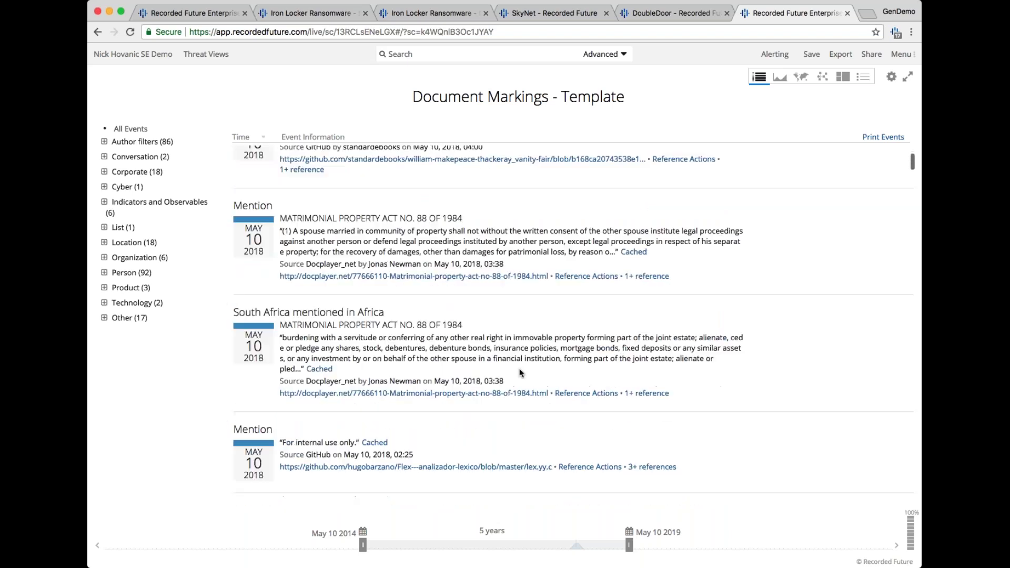
scroll(519, 372, "down", 1)
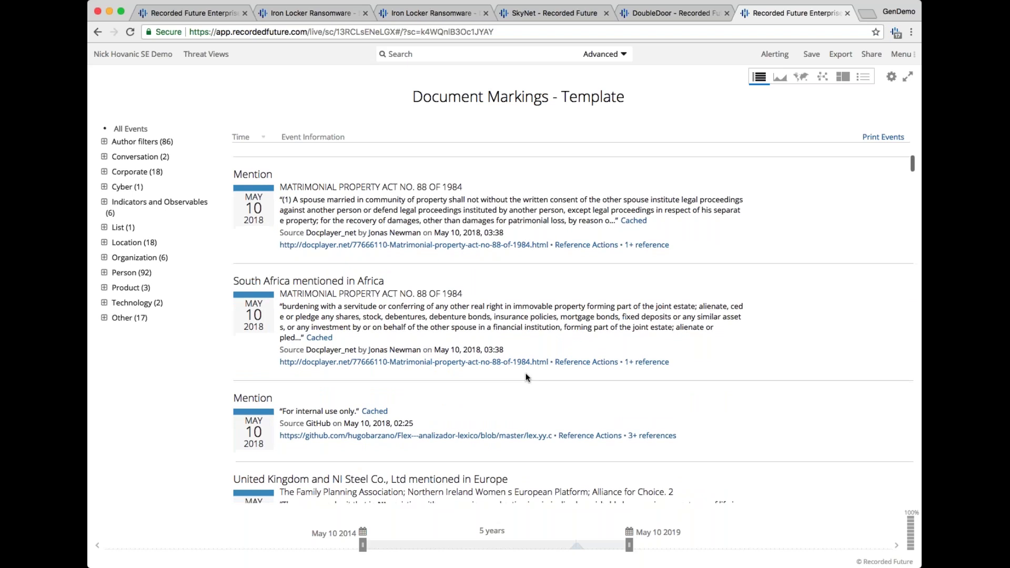
scroll(525, 373, "down", 3)
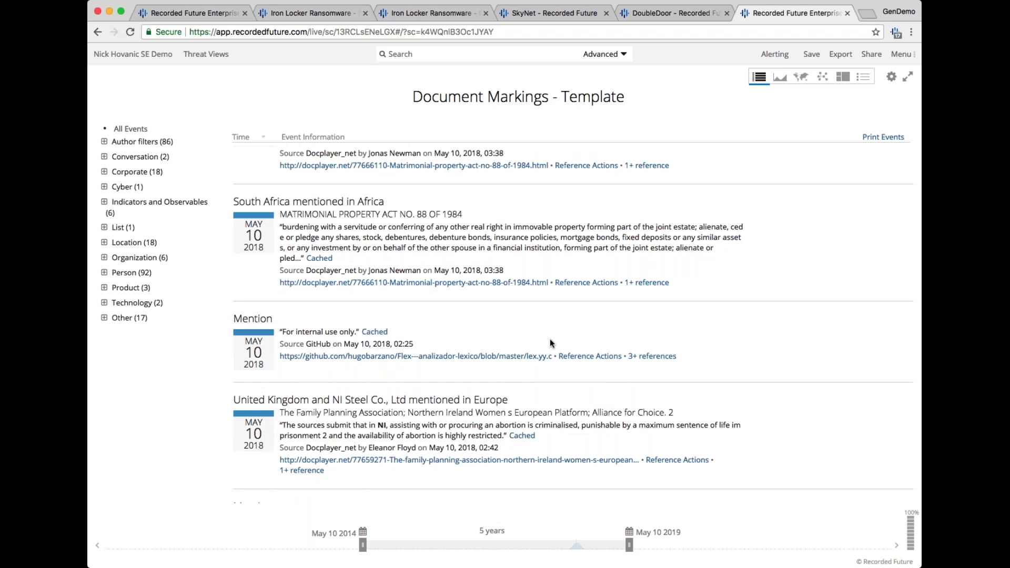
scroll(550, 342, "down", 5)
scroll(551, 339, "down", 5)
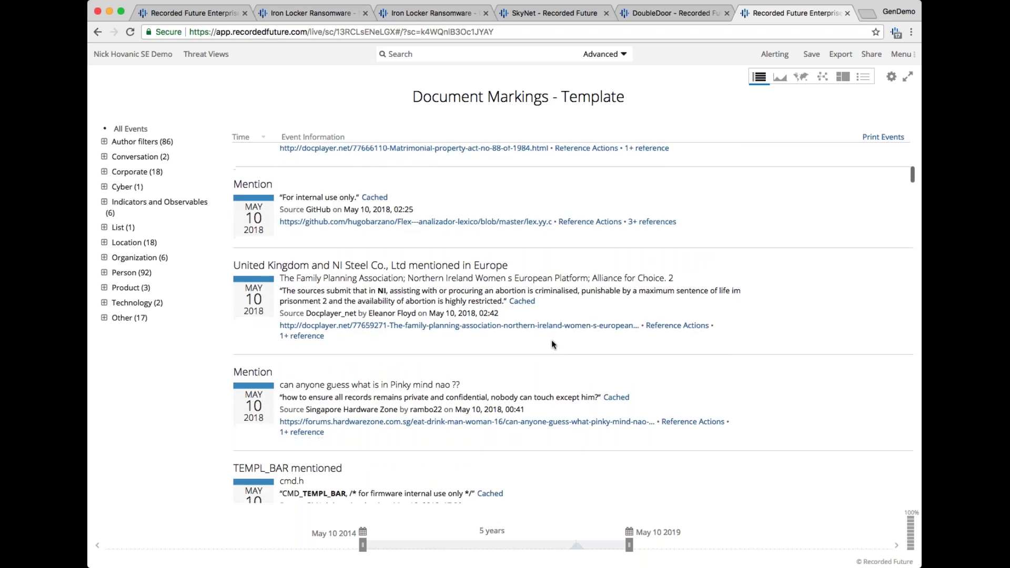
scroll(572, 324, "down", 3)
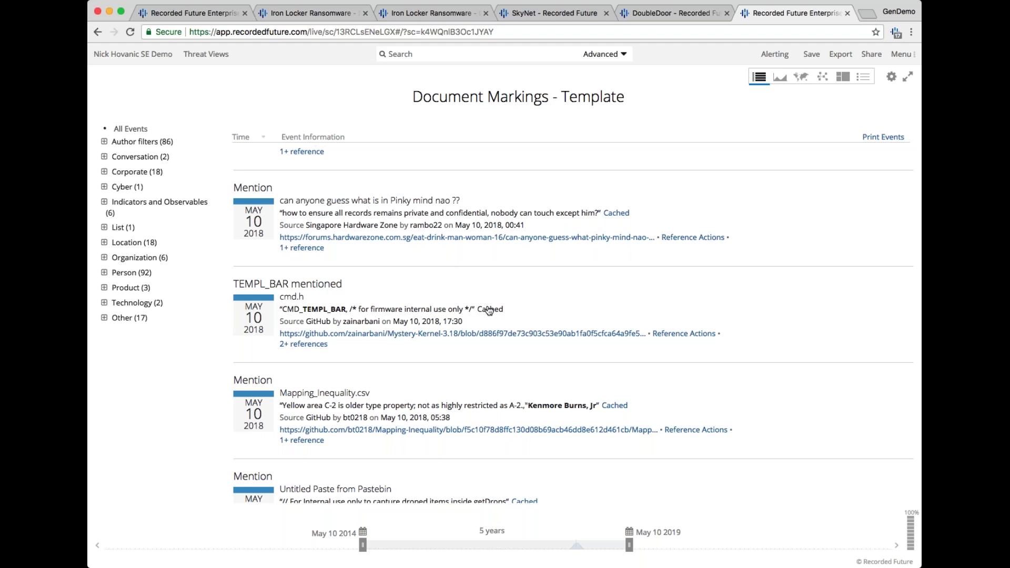
scroll(470, 341, "down", 5)
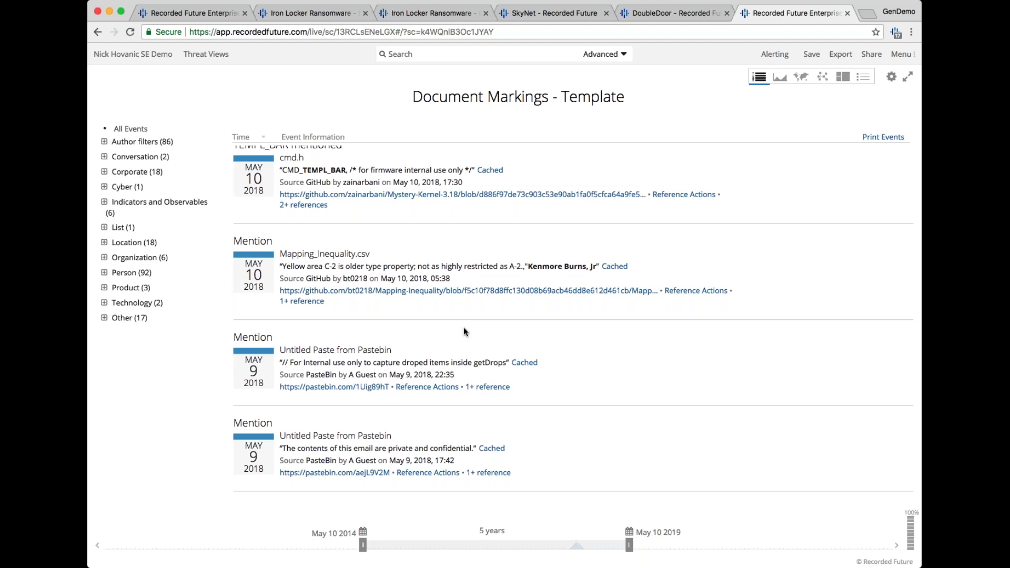
left_click(214, 18)
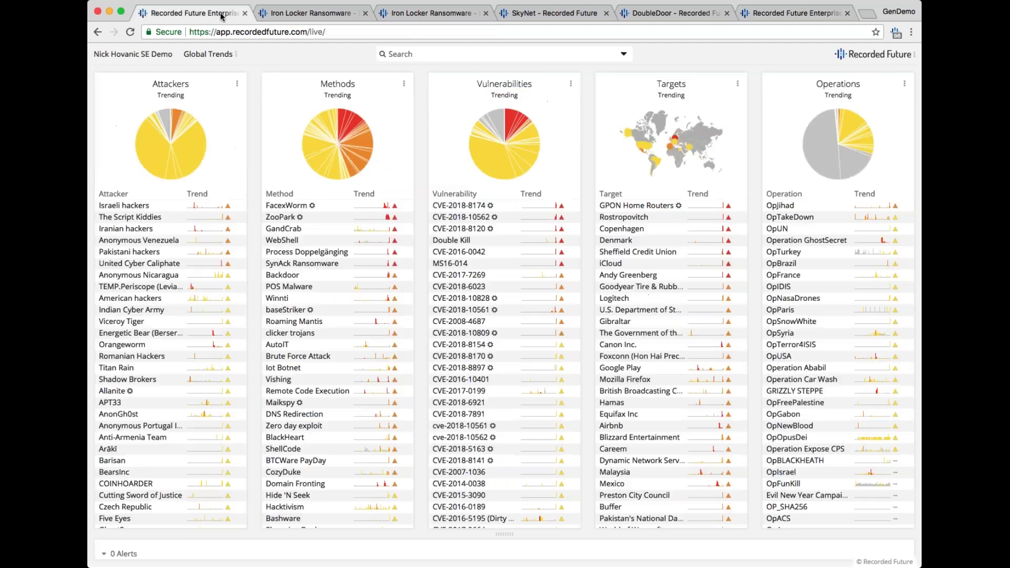